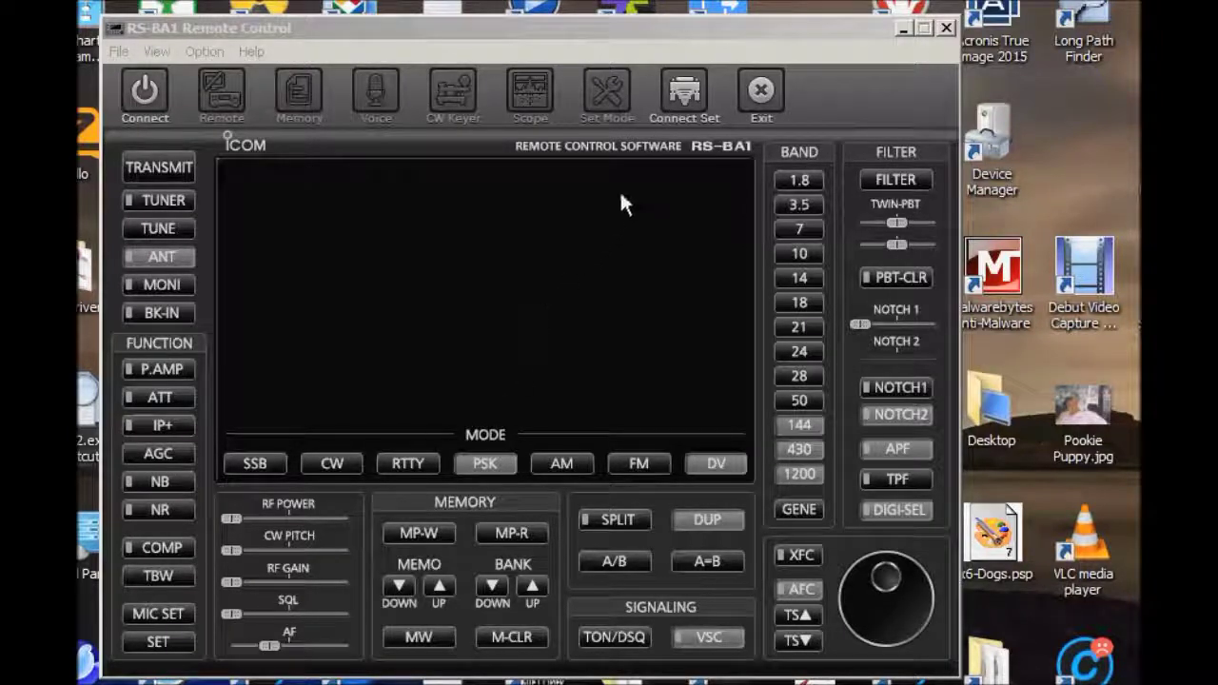
# Review the radio's Connect Setting values and accept them
pyautogui.click(704, 89)
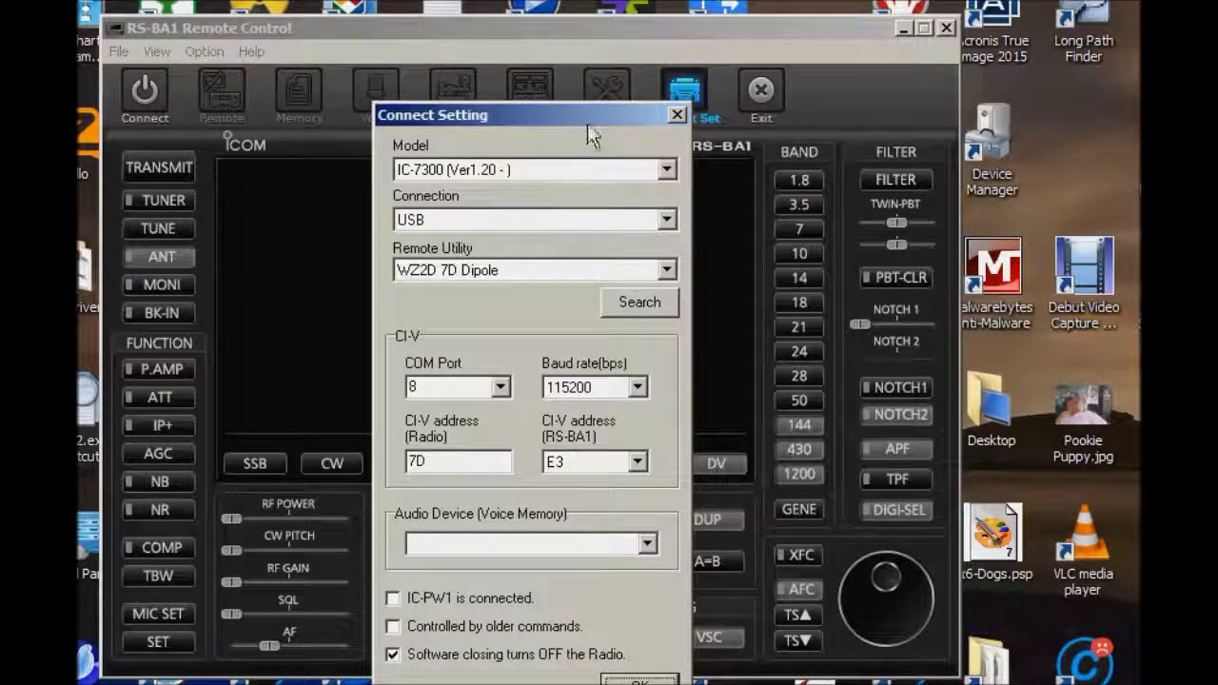
pyautogui.moveTo(587, 115); pyautogui.dragTo(590, 76)
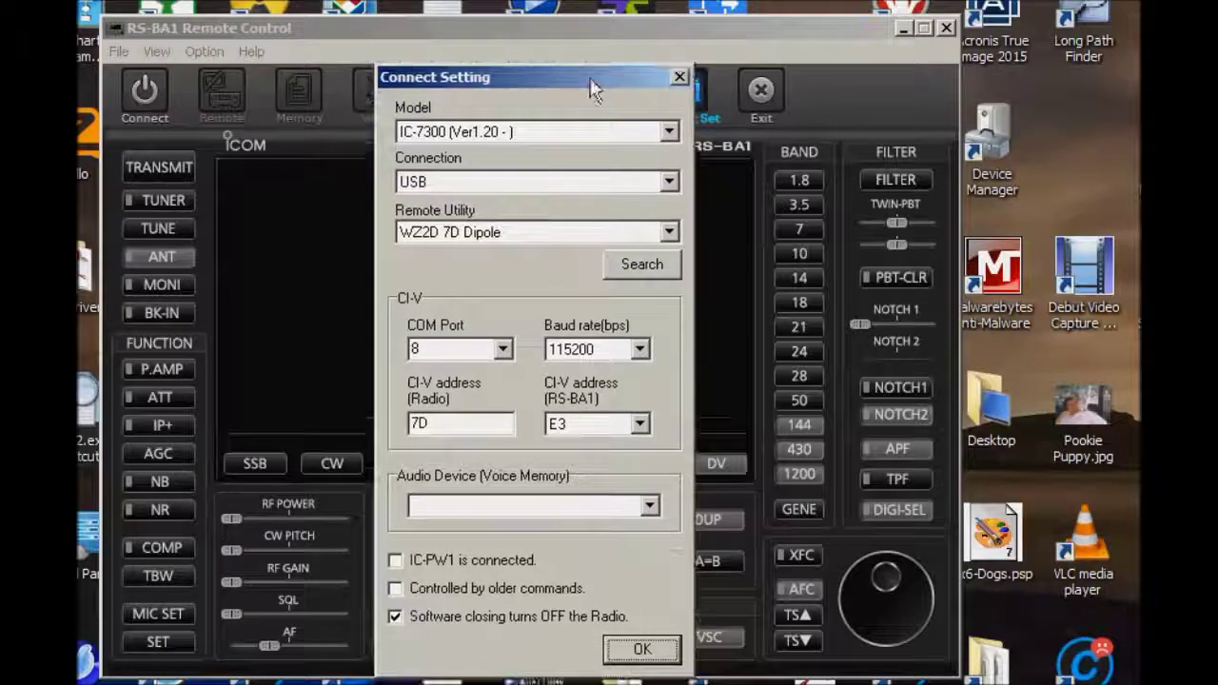
pyautogui.click(643, 649)
# Try to connect to the radio with the existing connection settings
pyautogui.click(156, 98)
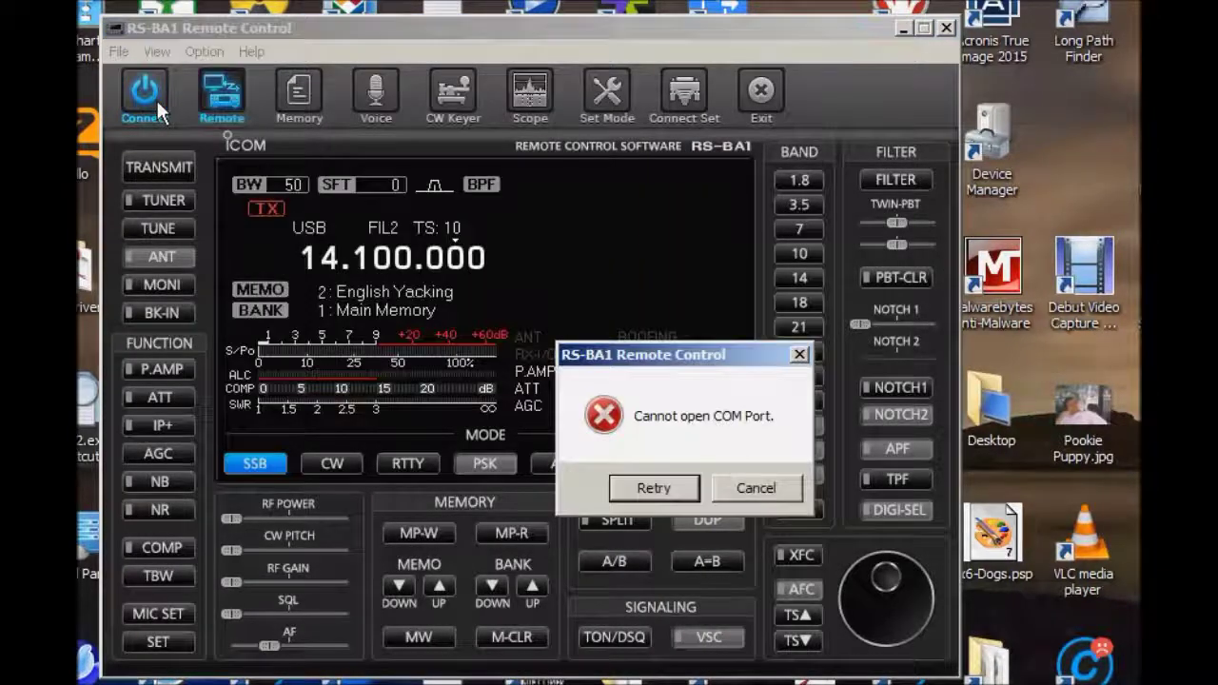
pyautogui.click(753, 496)
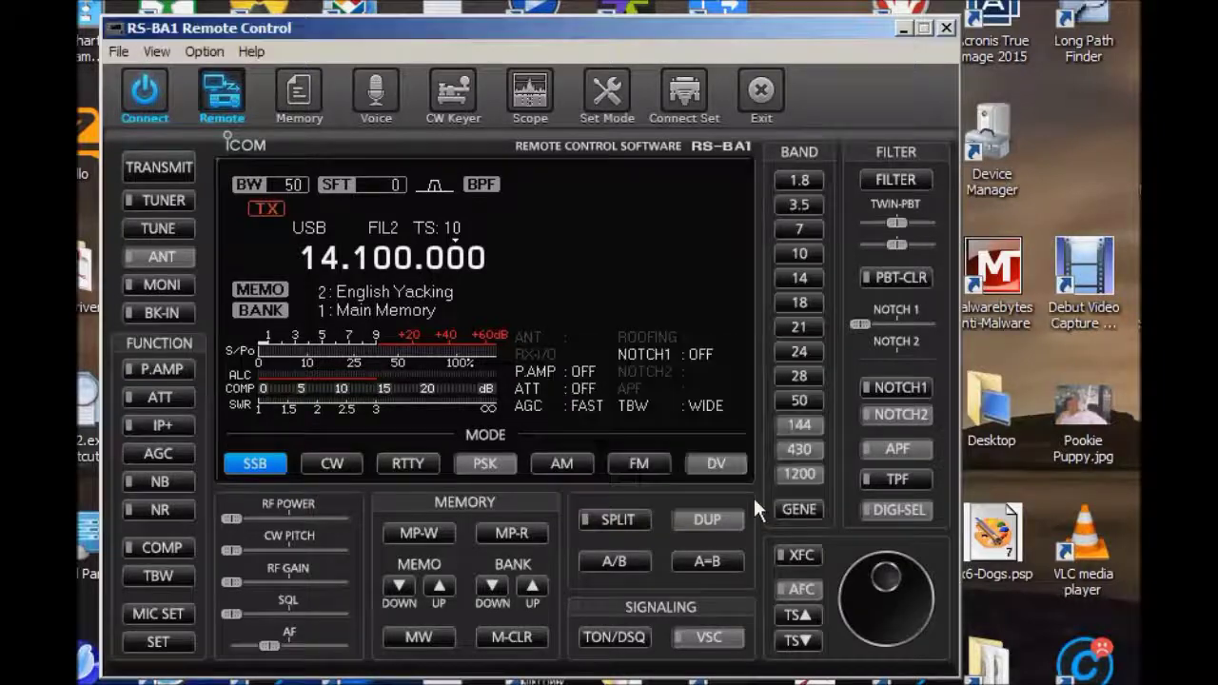
pyautogui.click(147, 107)
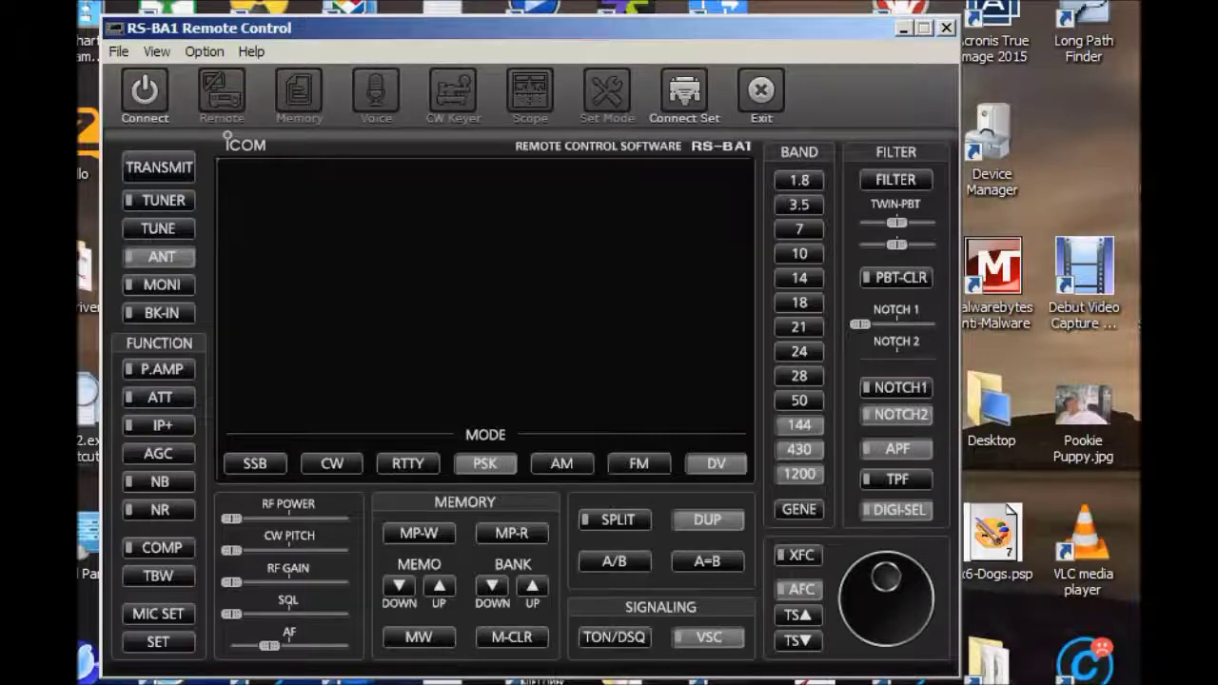
# Switch to Icom Remote Utility, check the radio list, and connect to WZ2D SERVER
pyautogui.hotkey('alt', 'Tab')
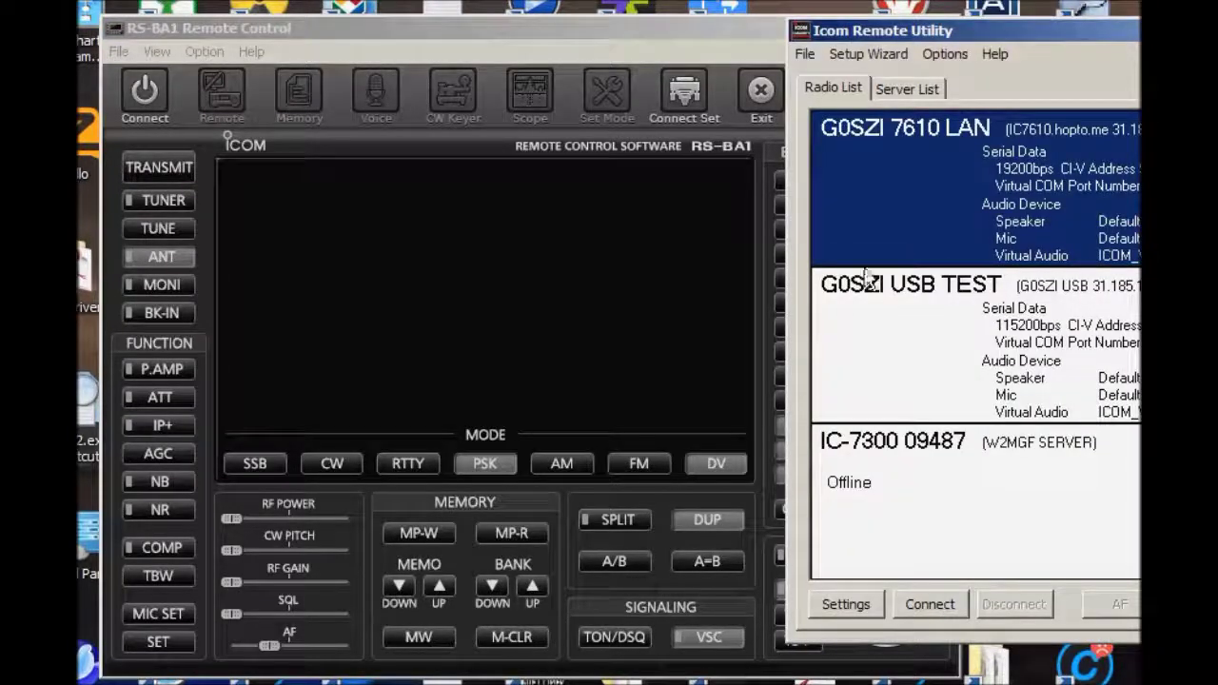
pyautogui.click(913, 91)
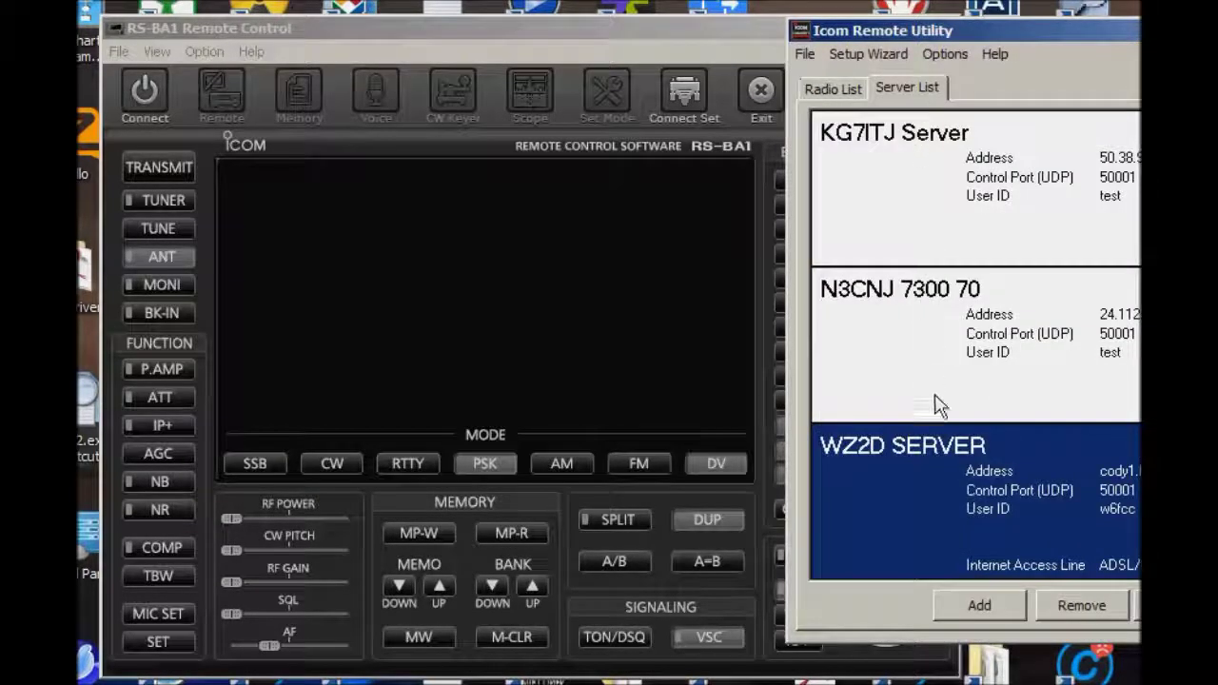
pyautogui.click(834, 91)
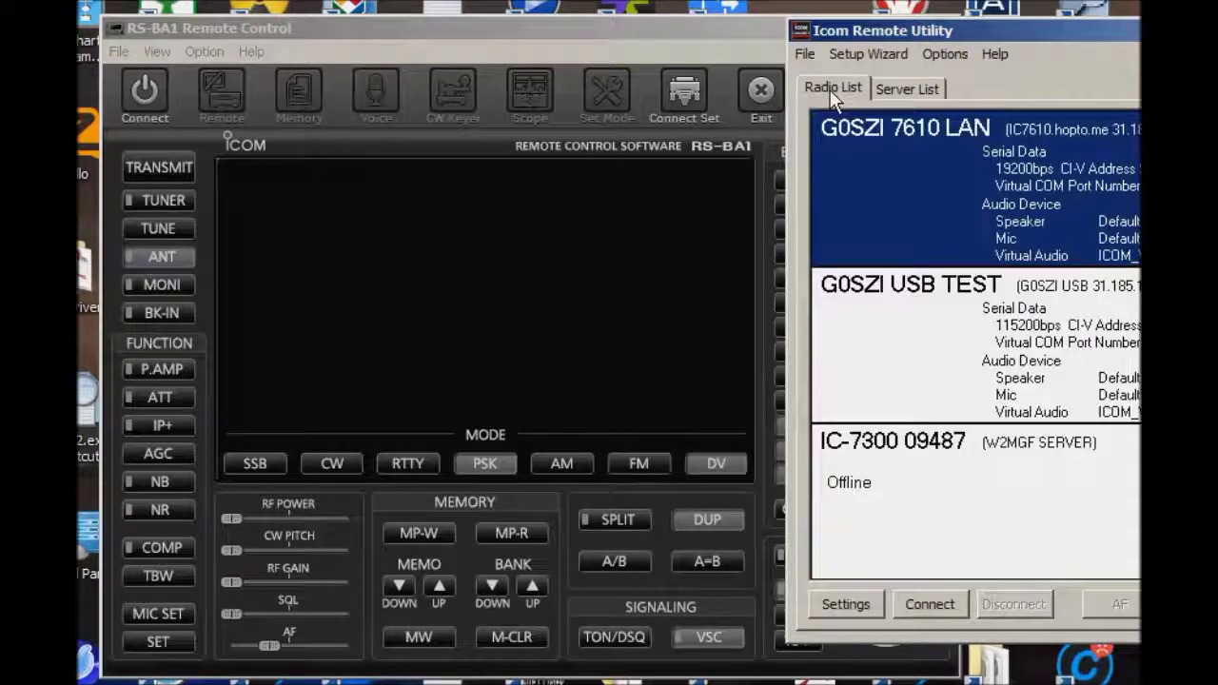
pyautogui.scroll(-3, 947, 305)
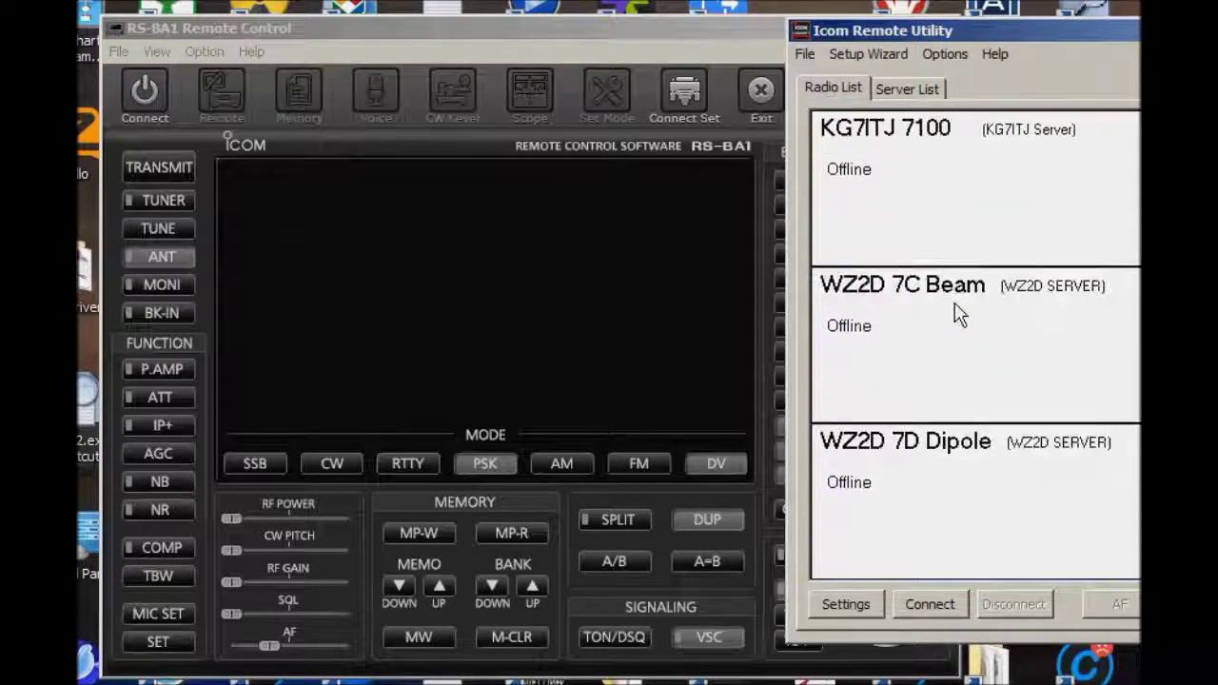
pyautogui.click(894, 84)
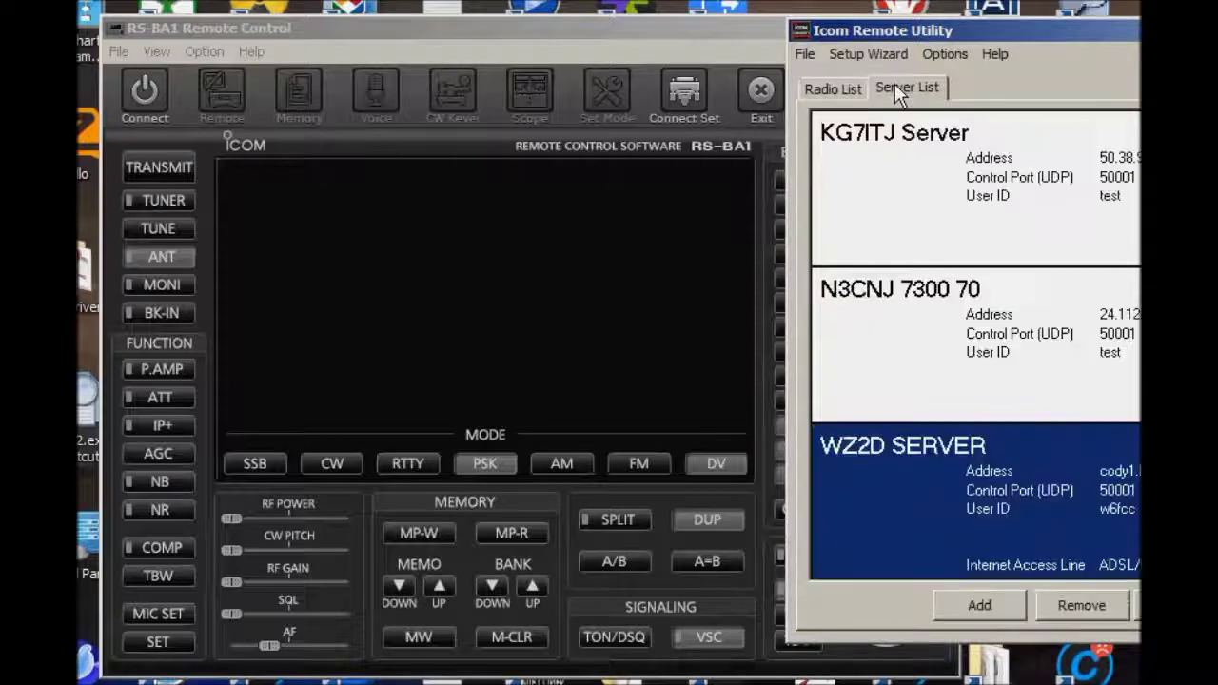
pyautogui.rightClick(895, 485)
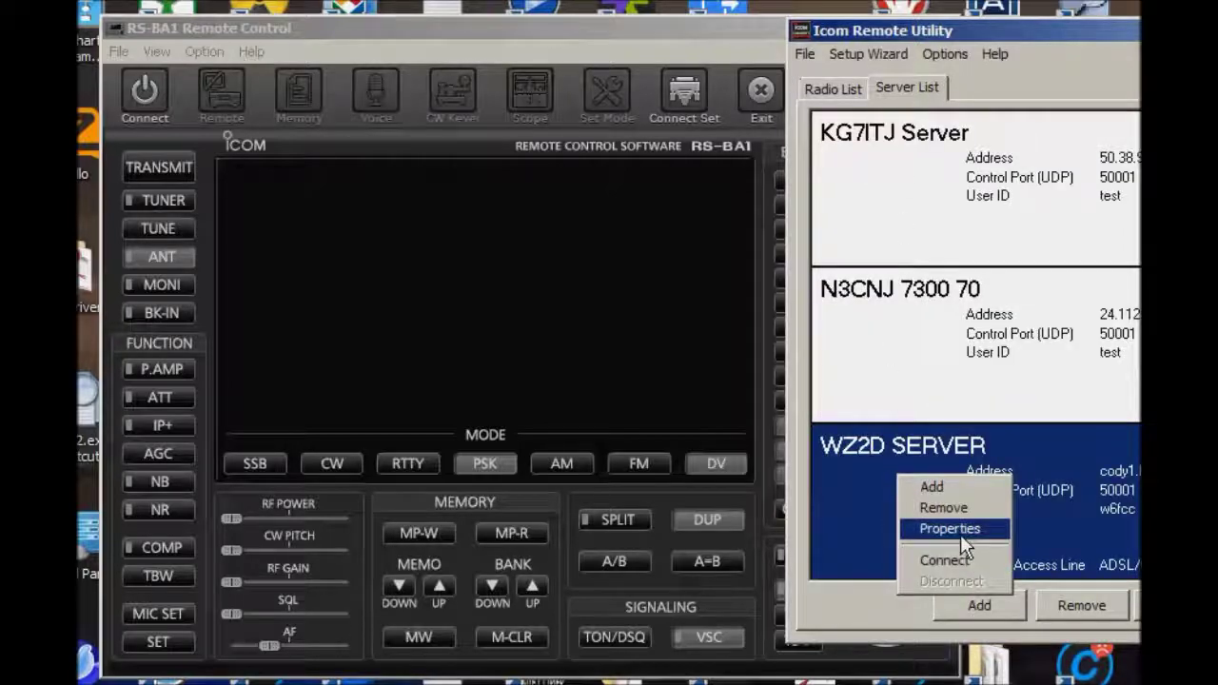
pyautogui.click(955, 564)
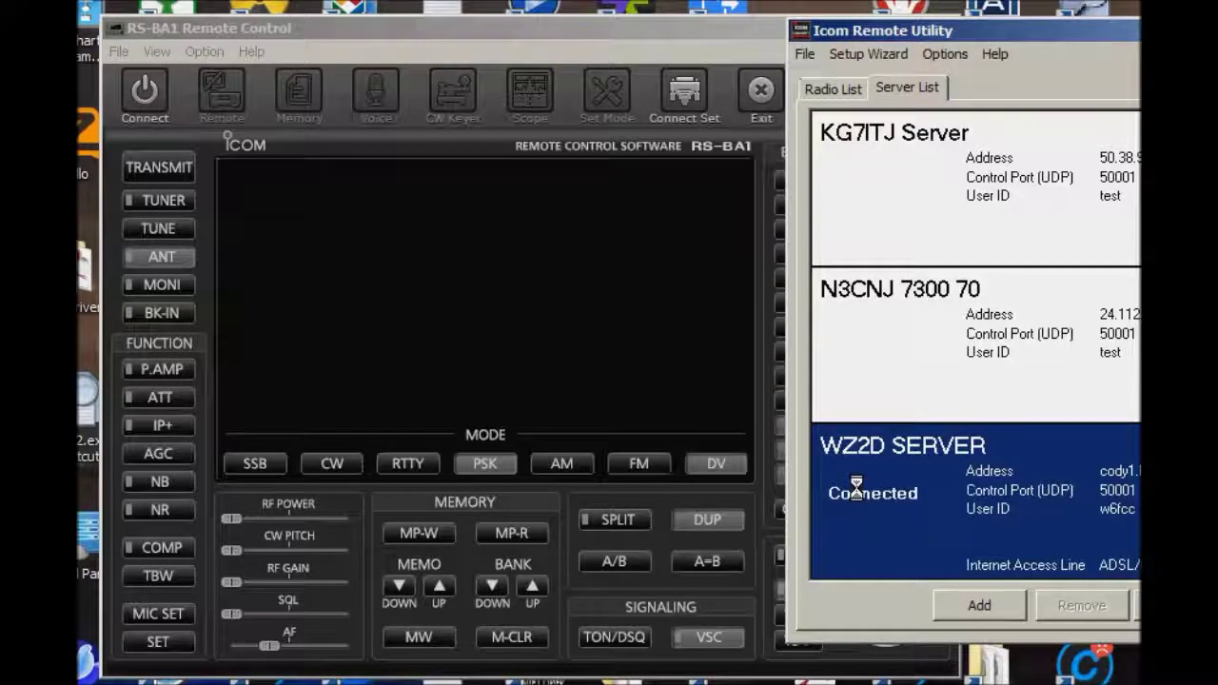
# Check the remote control's connection settings and connect the WZ2D 7D Dipole radio in the Remote Utility
pyautogui.click(836, 83)
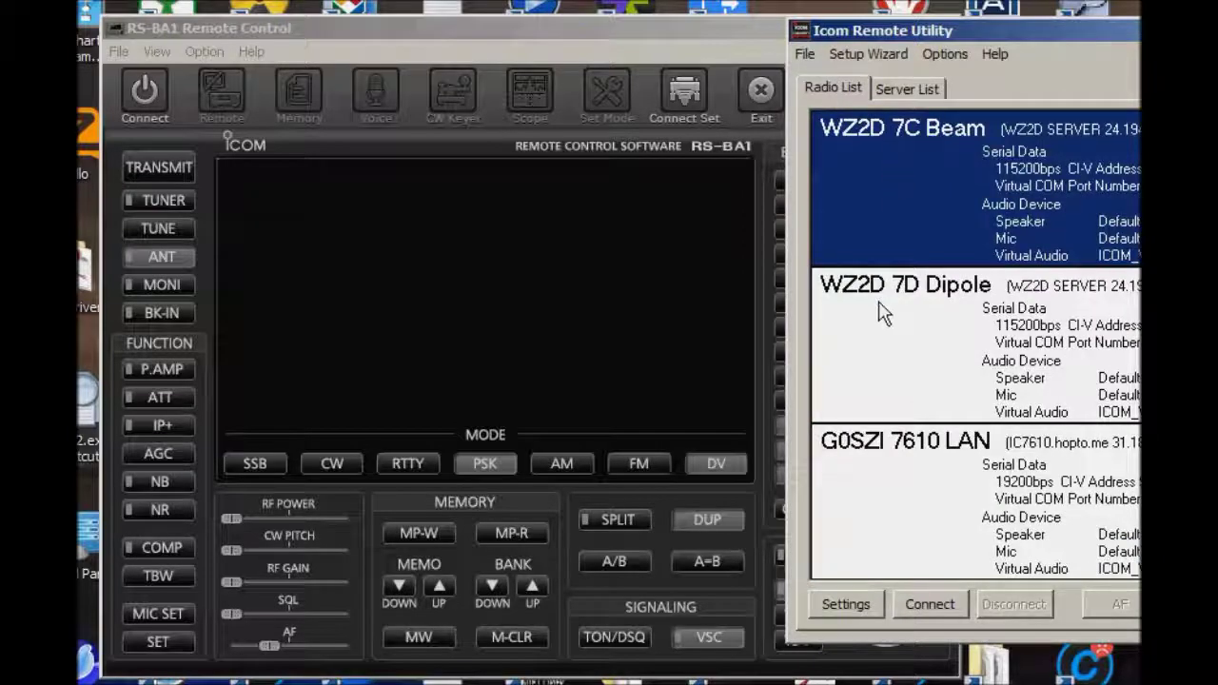
pyautogui.click(686, 95)
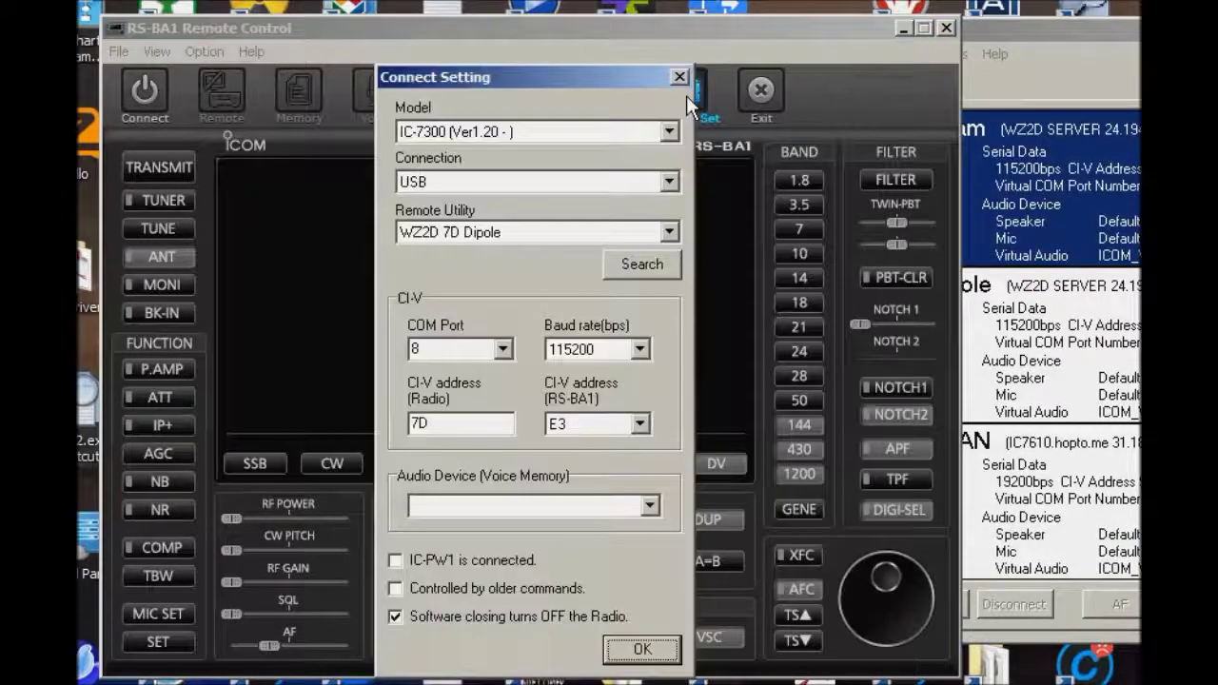
pyautogui.click(680, 78)
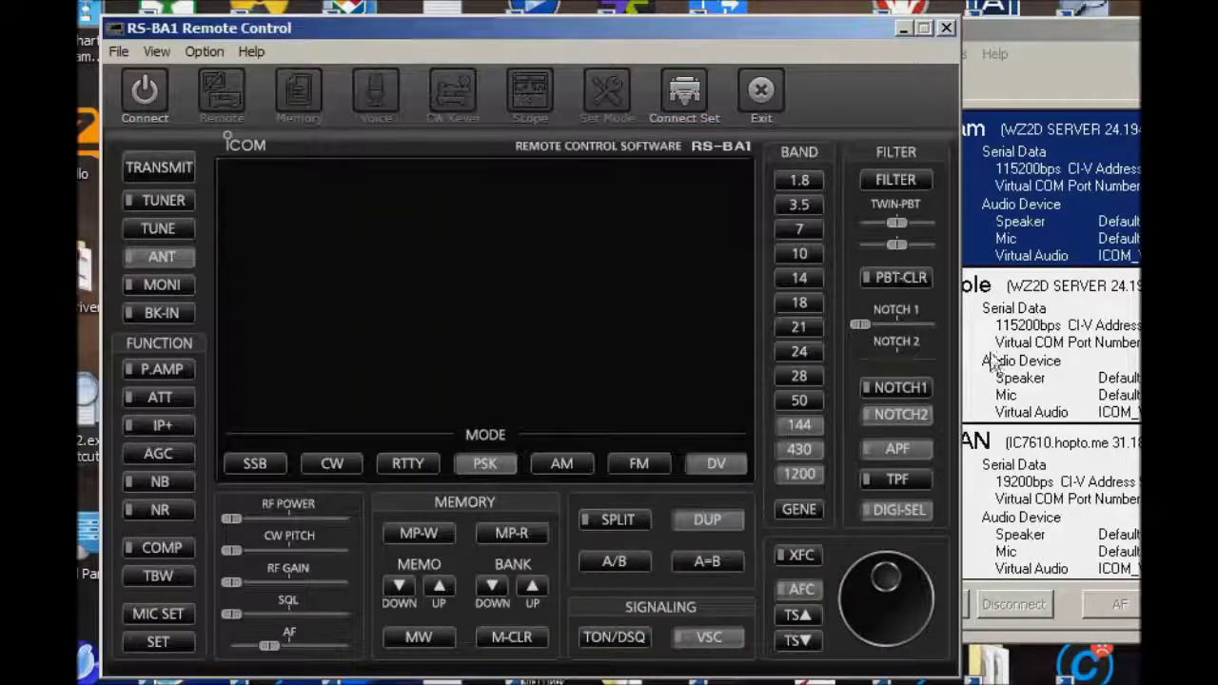
pyautogui.click(999, 335)
pyautogui.rightClick(999, 336)
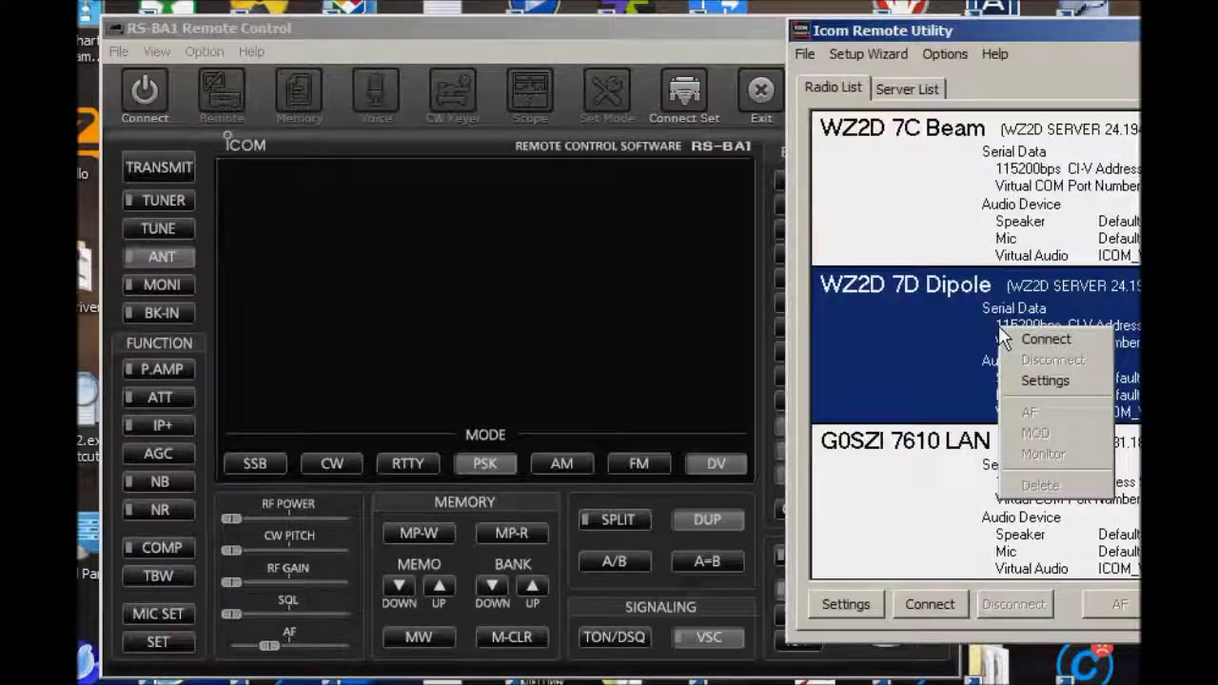
pyautogui.click(1032, 335)
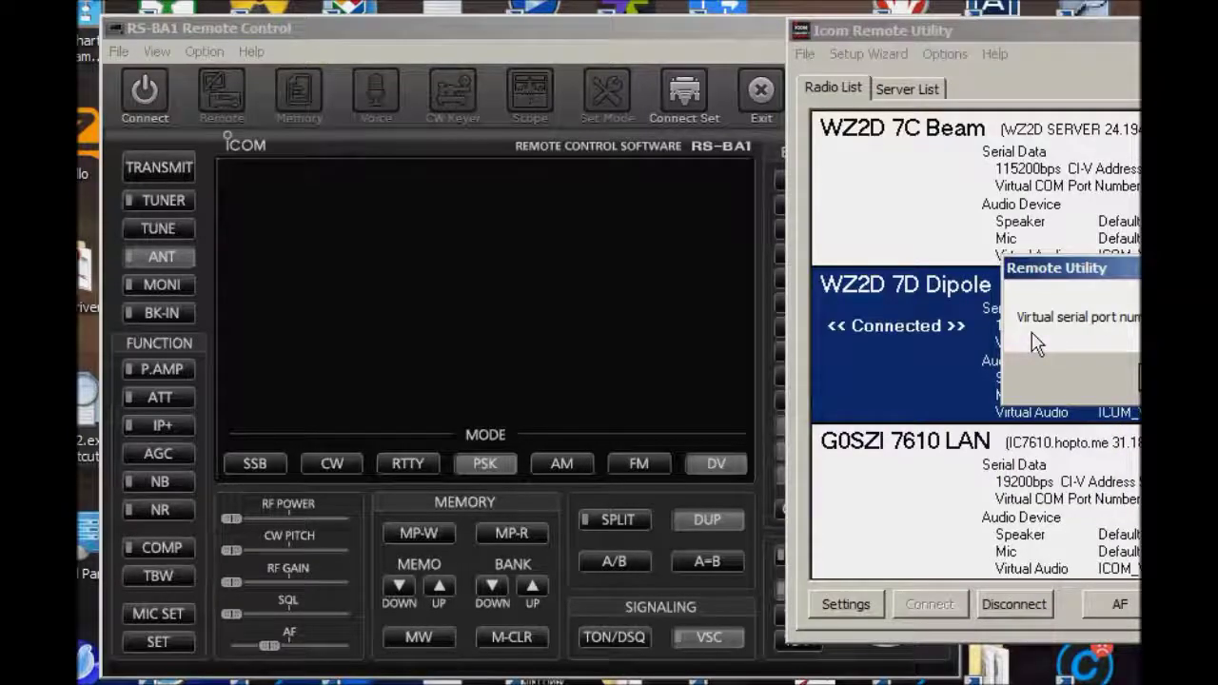
pyautogui.moveTo(1092, 271); pyautogui.dragTo(983, 278)
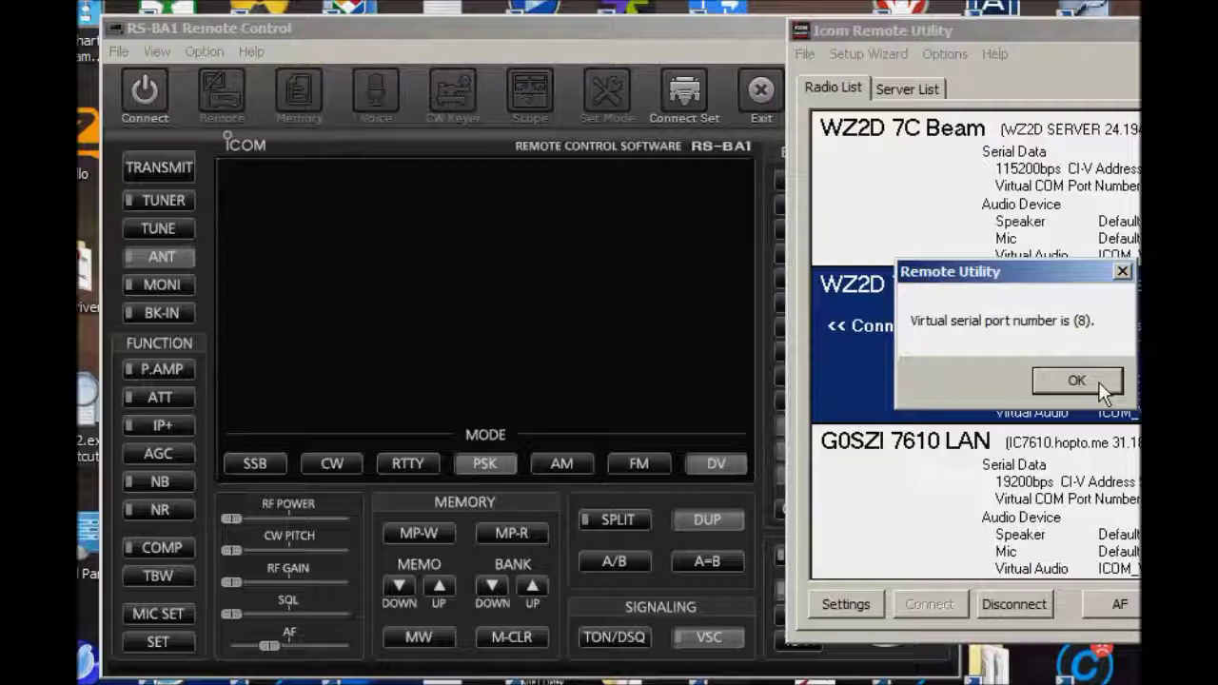
pyautogui.click(1100, 384)
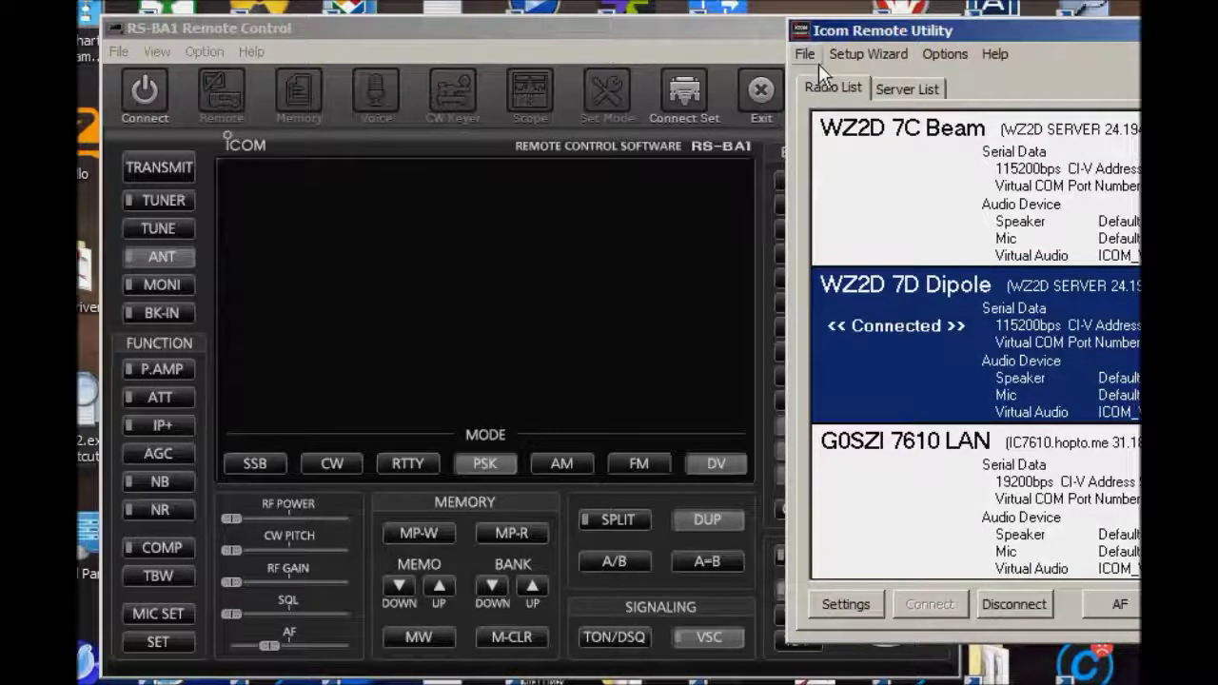
# Compare the WZ2D 7D Dipole entry's baud rate, CI-V address and virtual COM port with the Connect Setting values, and accept the settings
pyautogui.click(914, 89)
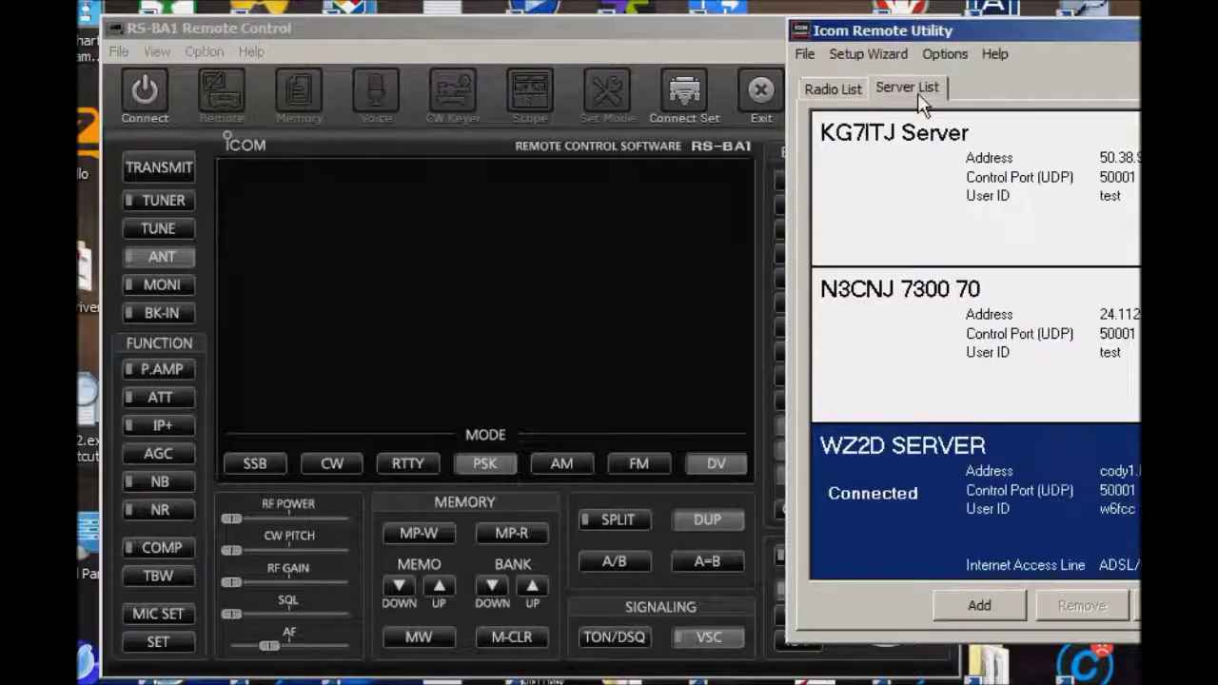
pyautogui.click(845, 87)
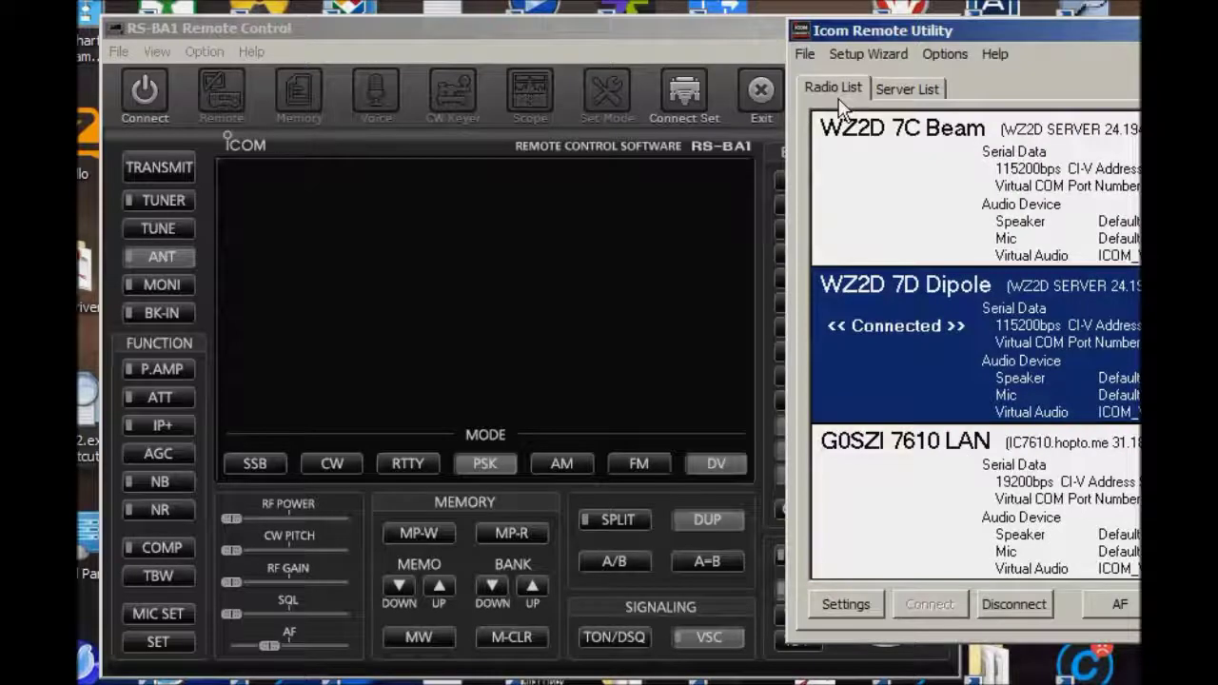
pyautogui.click(682, 96)
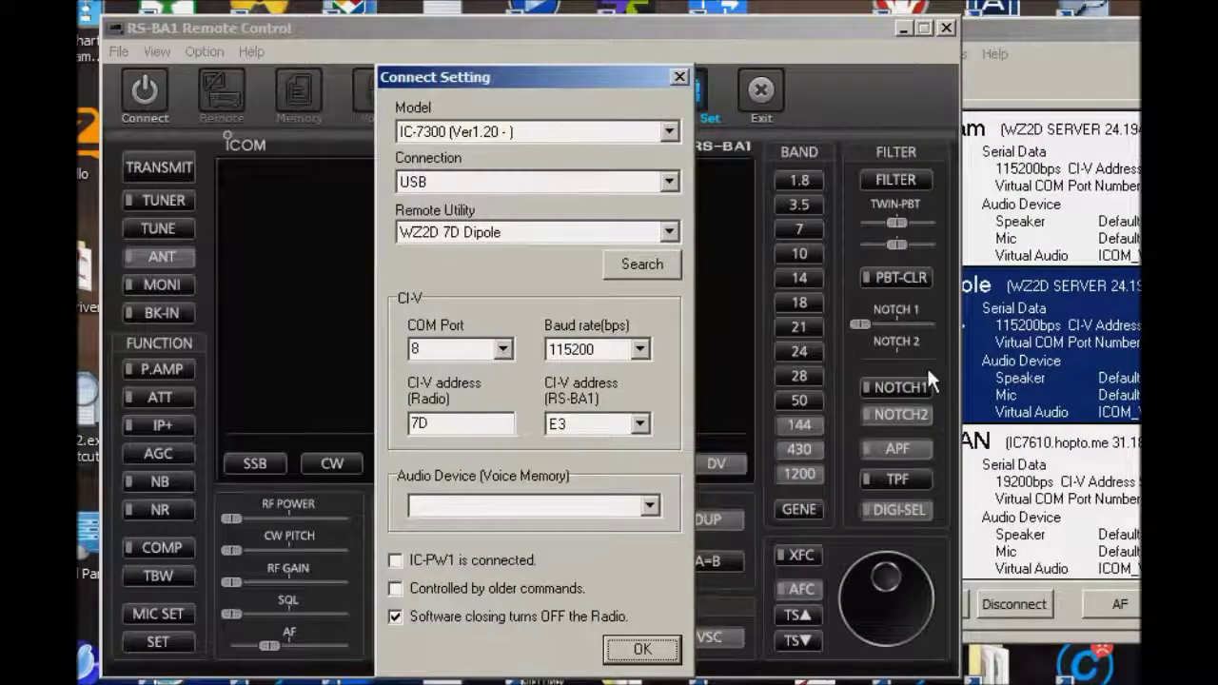
pyautogui.click(1045, 68)
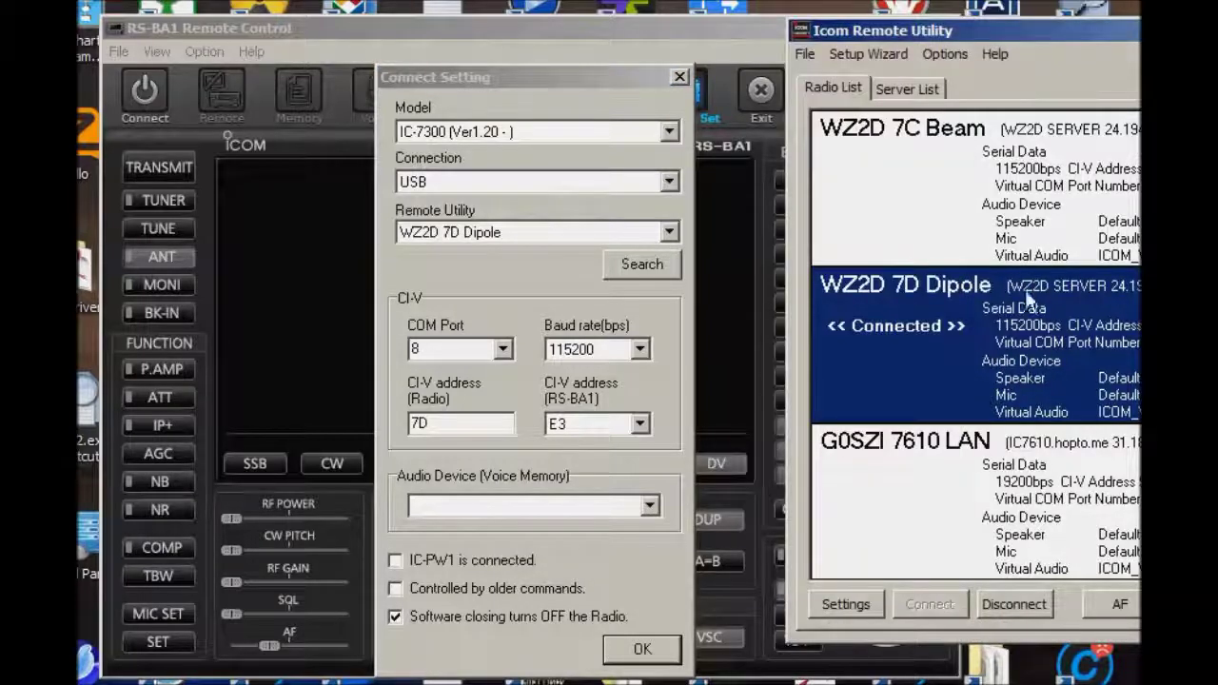
pyautogui.moveTo(1039, 39); pyautogui.dragTo(1014, 44)
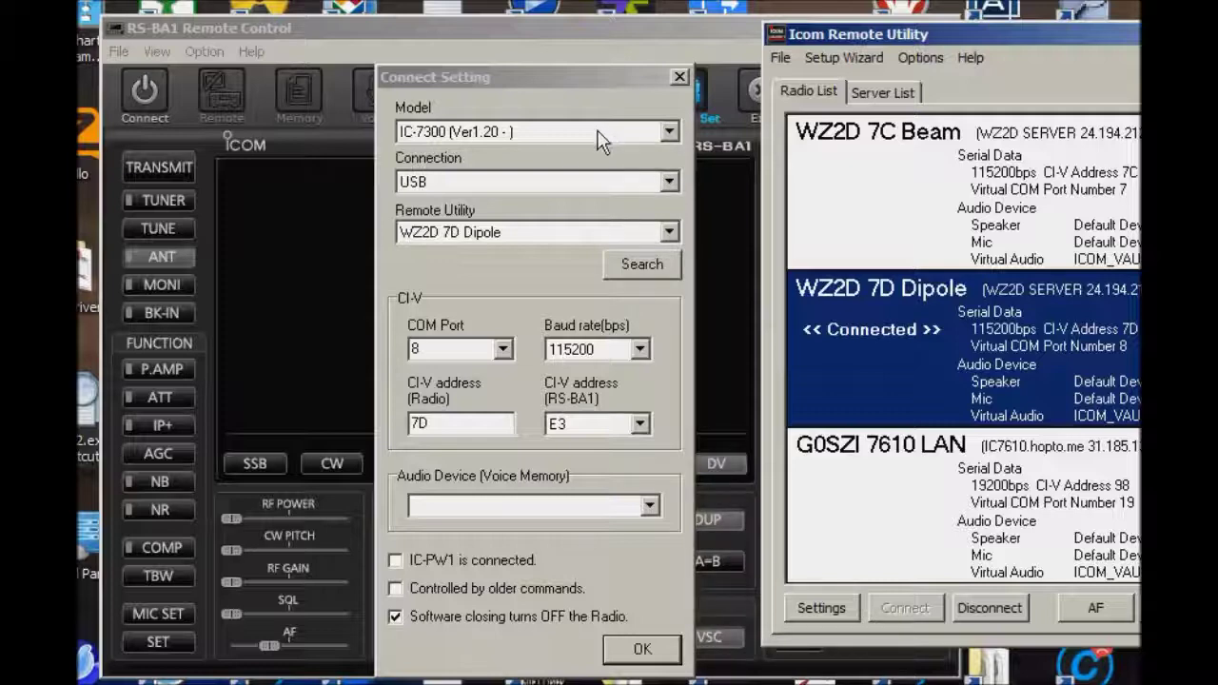
pyautogui.click(648, 654)
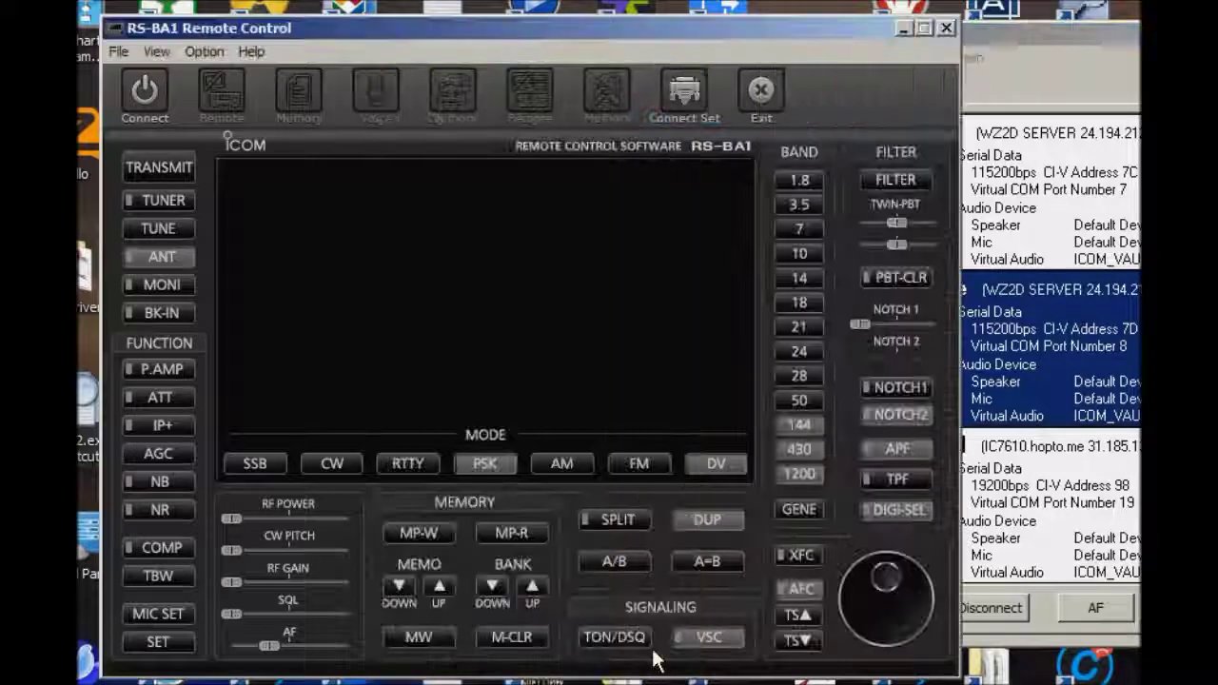
# Connect the remote control software to the radio and switch it to the 3.5 MHz band
pyautogui.click(147, 89)
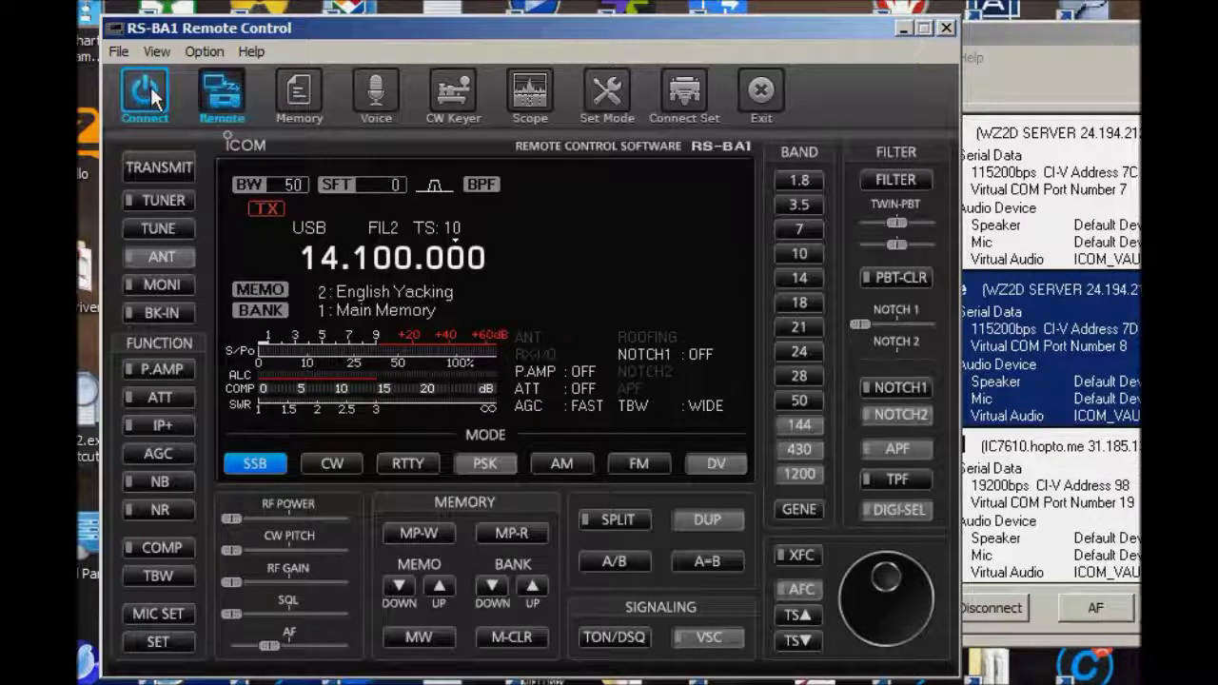
pyautogui.click(800, 222)
pyautogui.click(803, 210)
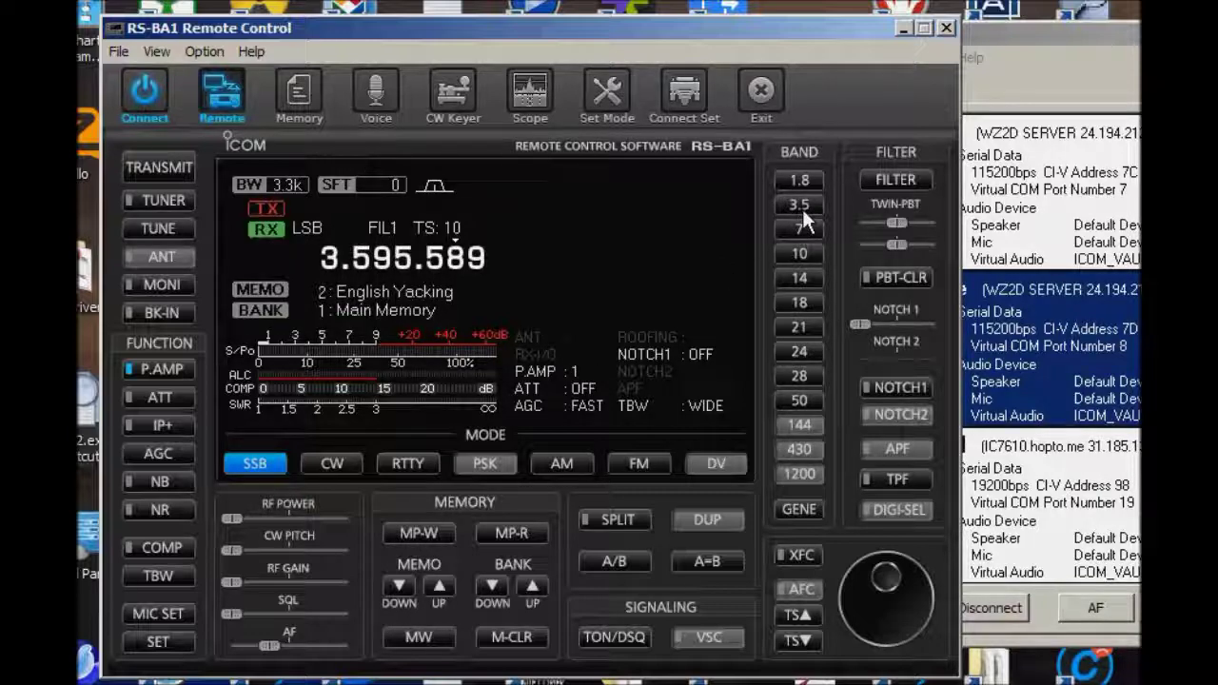
# Open the Spectrum Scope and tune to the signal peaks at about 3.574 MHz and about 3.525 MHz
pyautogui.click(542, 96)
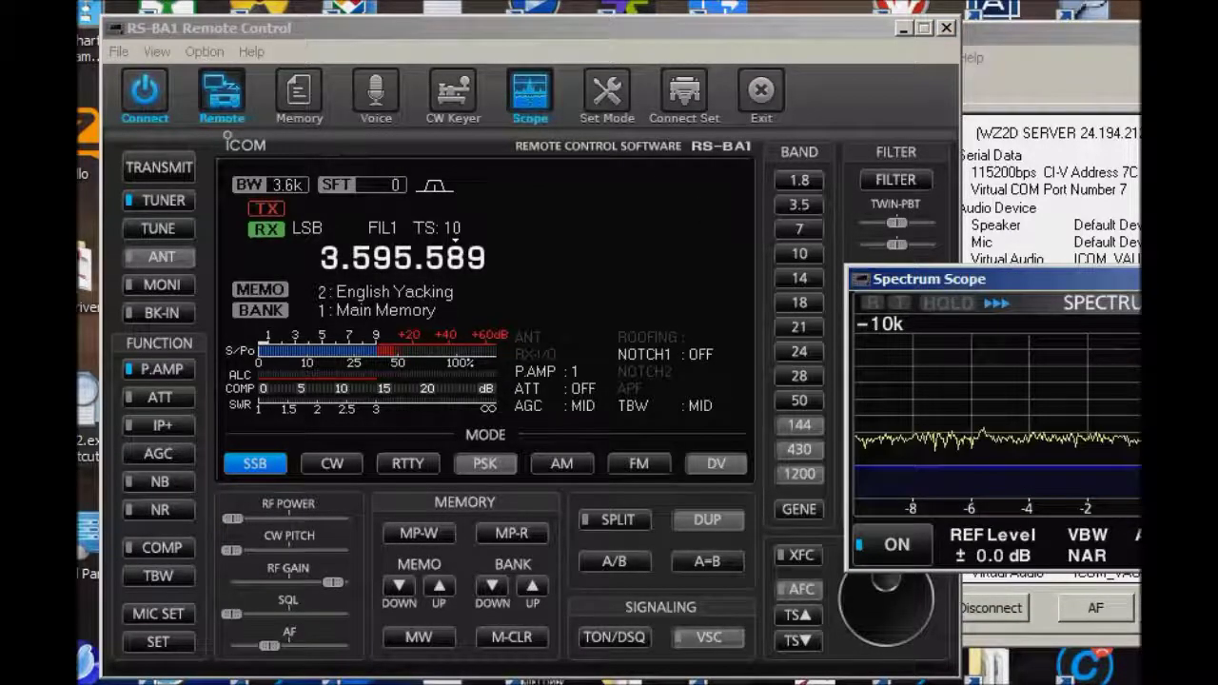
pyautogui.click(940, 396)
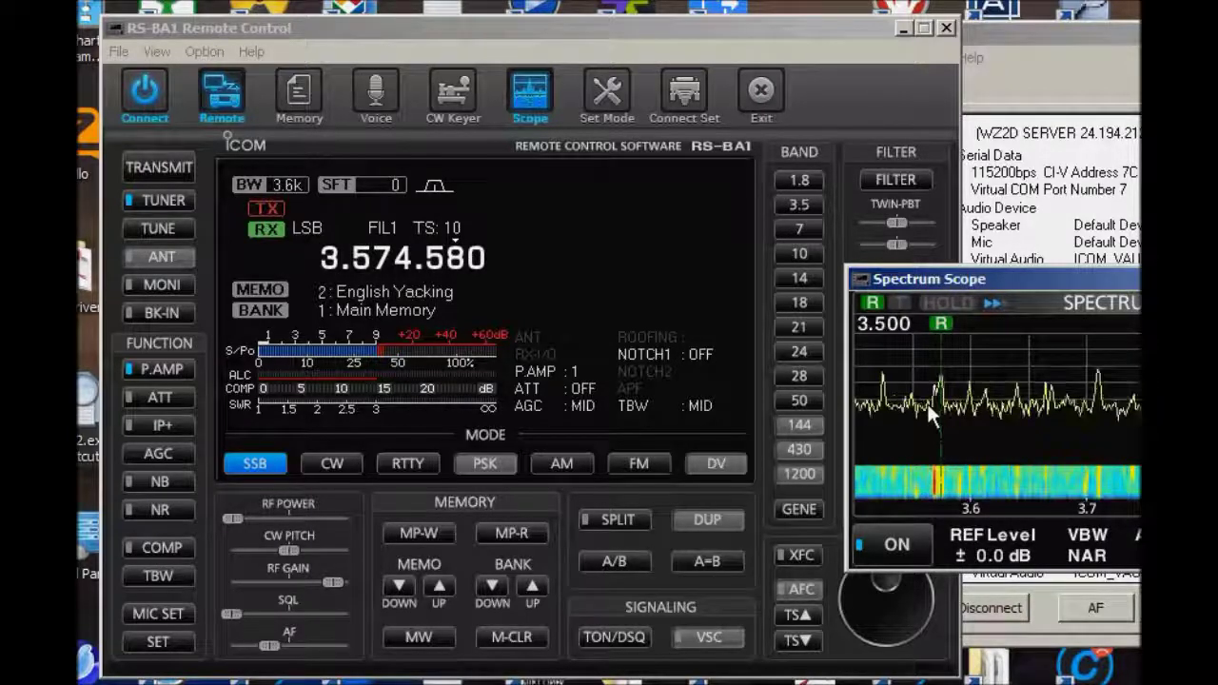
pyautogui.click(883, 391)
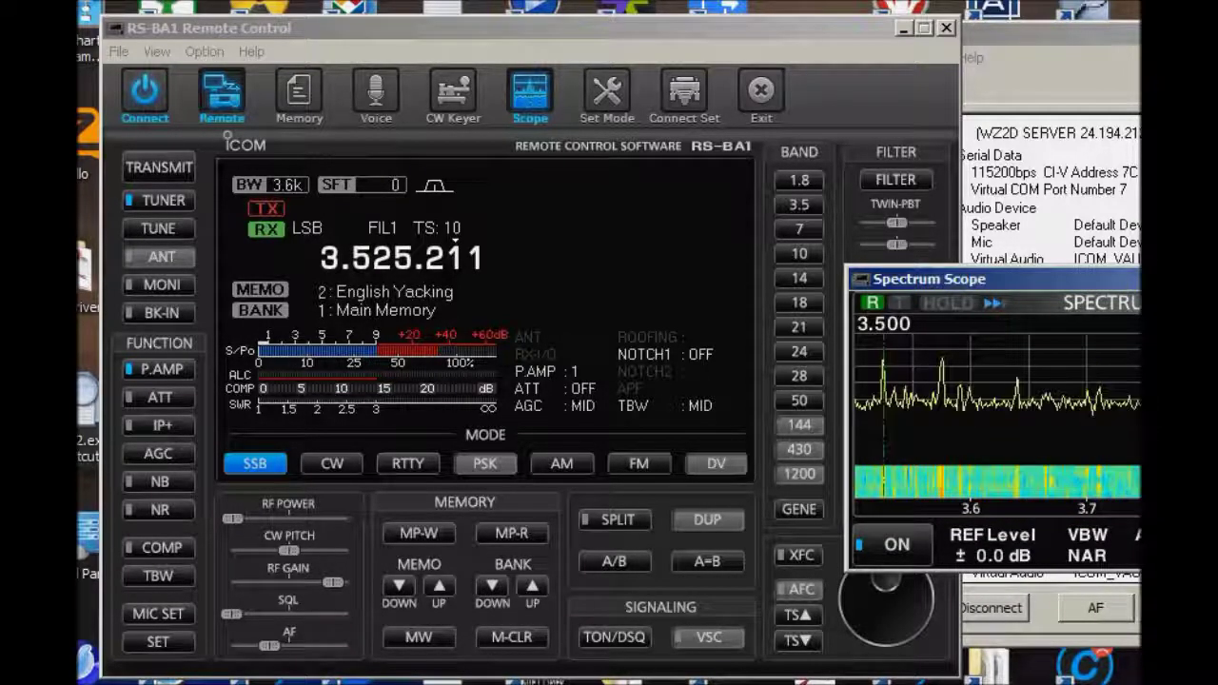
# Close the Spectrum Scope, disconnect from the radio, and exit the remote control software
pyautogui.hotkey('alt', 'F4')
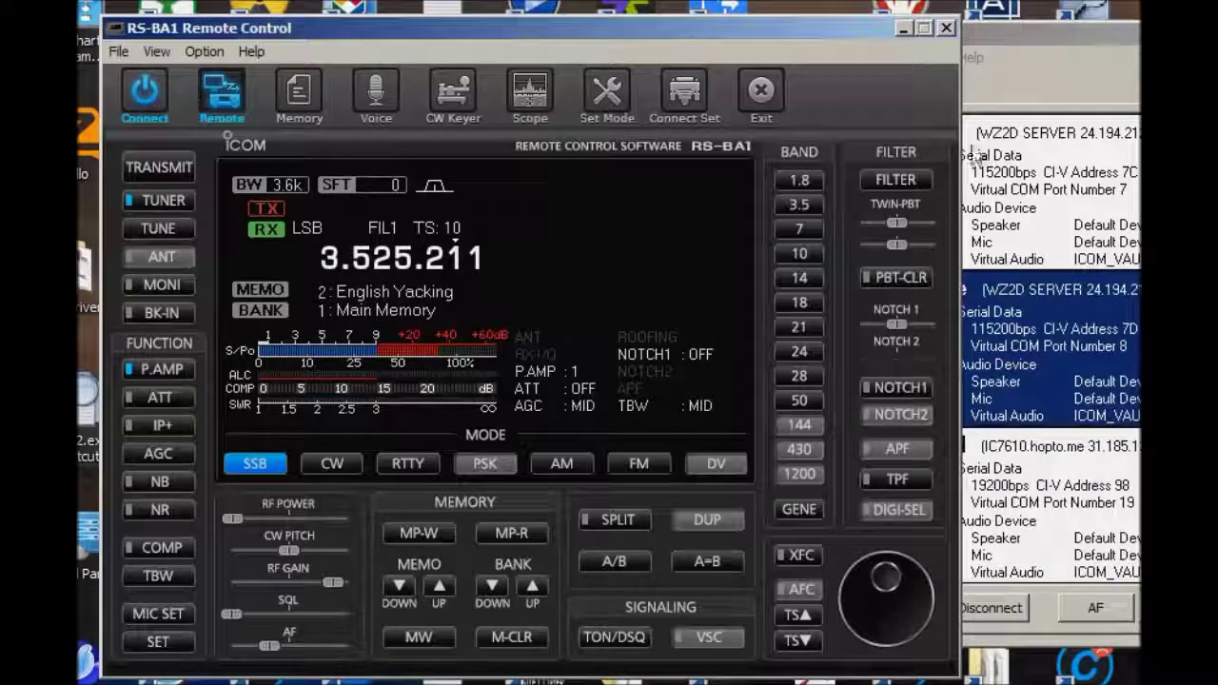
pyautogui.click(148, 100)
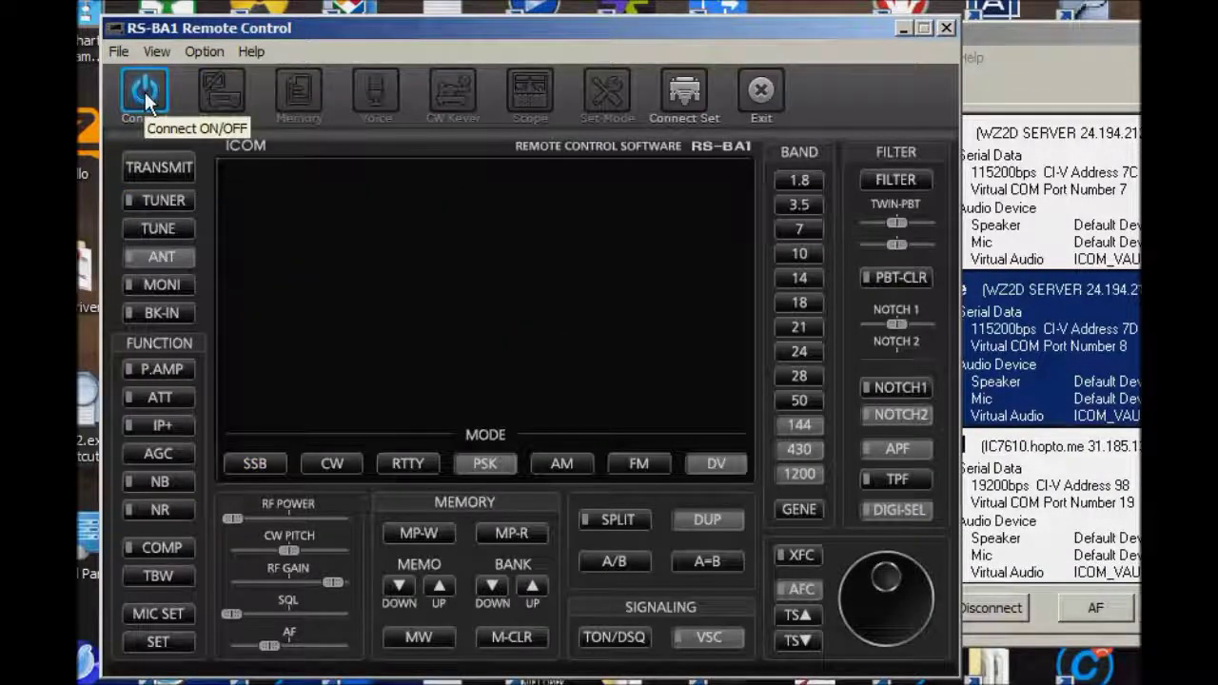
pyautogui.click(948, 34)
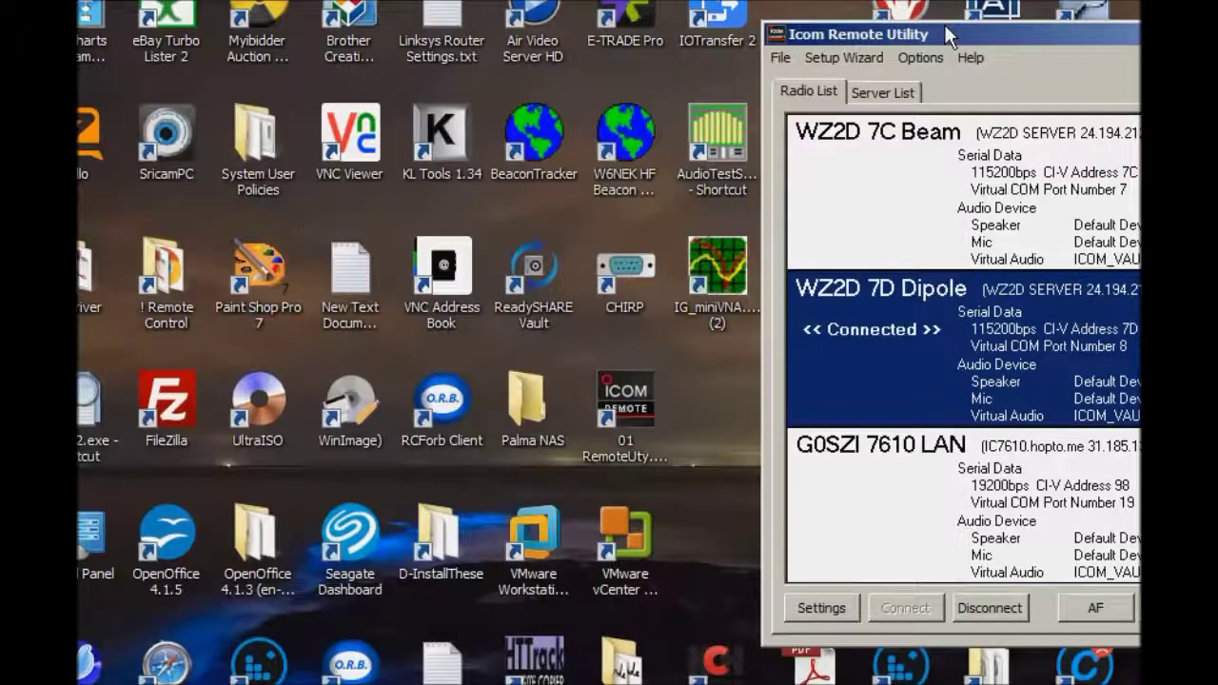
# Disconnect the WZ2D 7D Dipole radio in Icom Remote Utility, and check the server list before returning to the radio list
pyautogui.rightClick(854, 327)
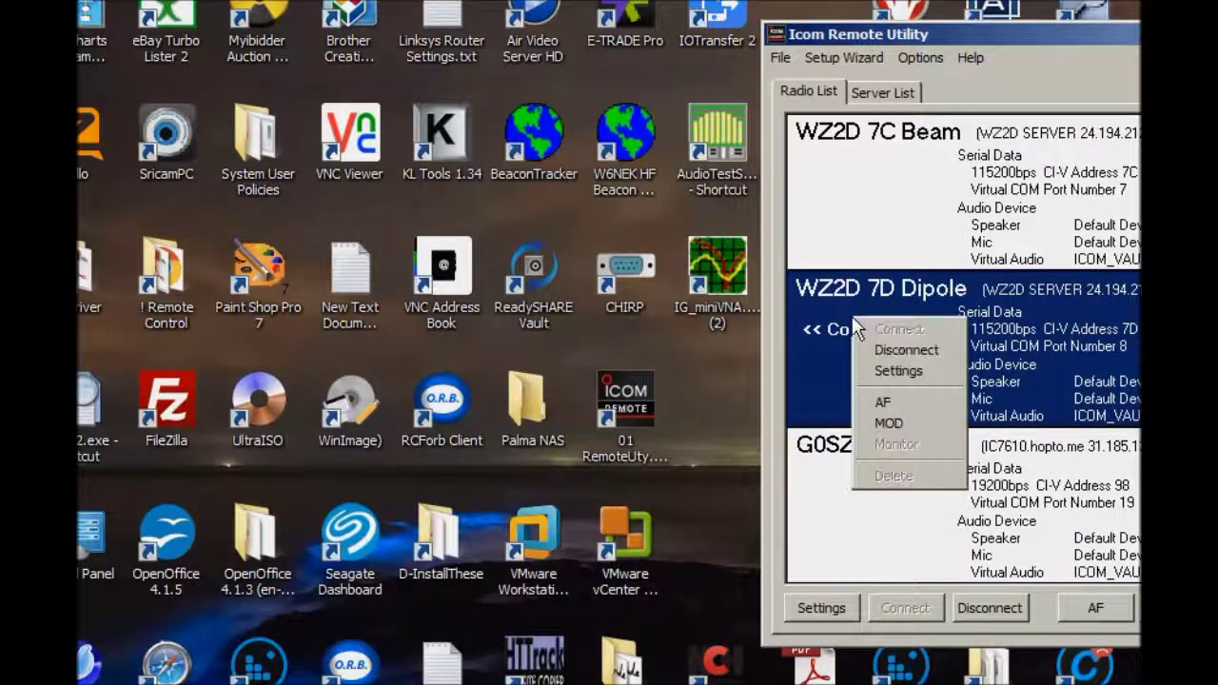
pyautogui.click(900, 351)
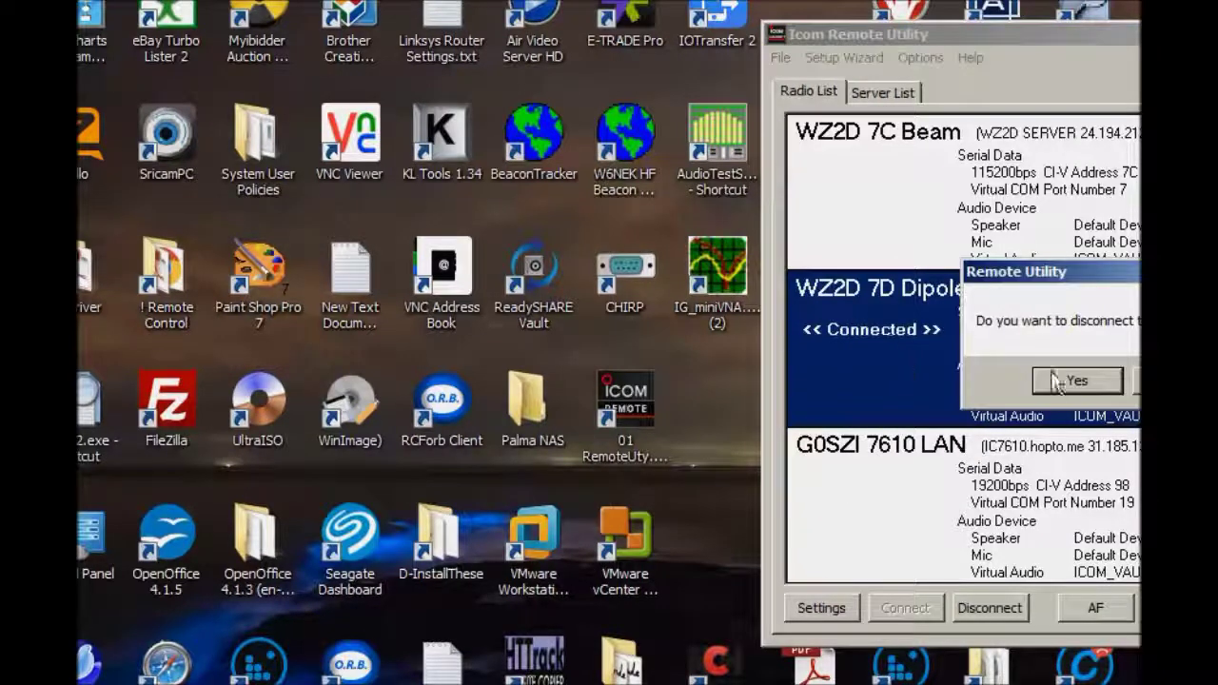
pyautogui.click(1080, 384)
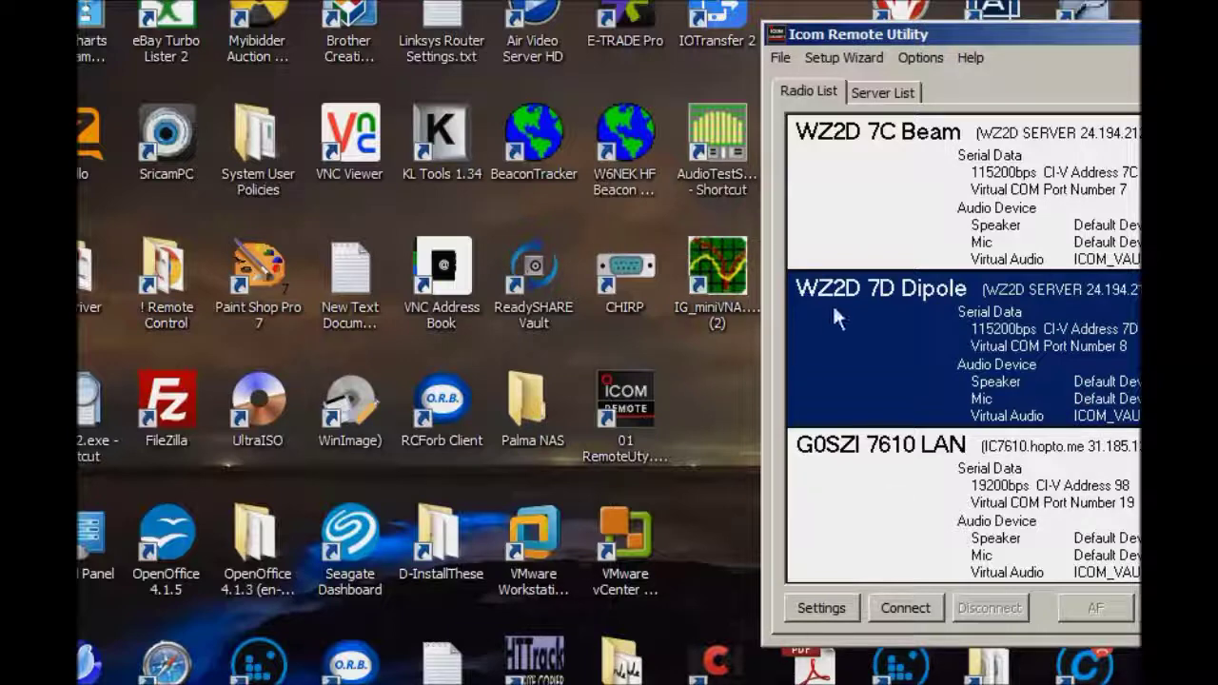
pyautogui.click(883, 95)
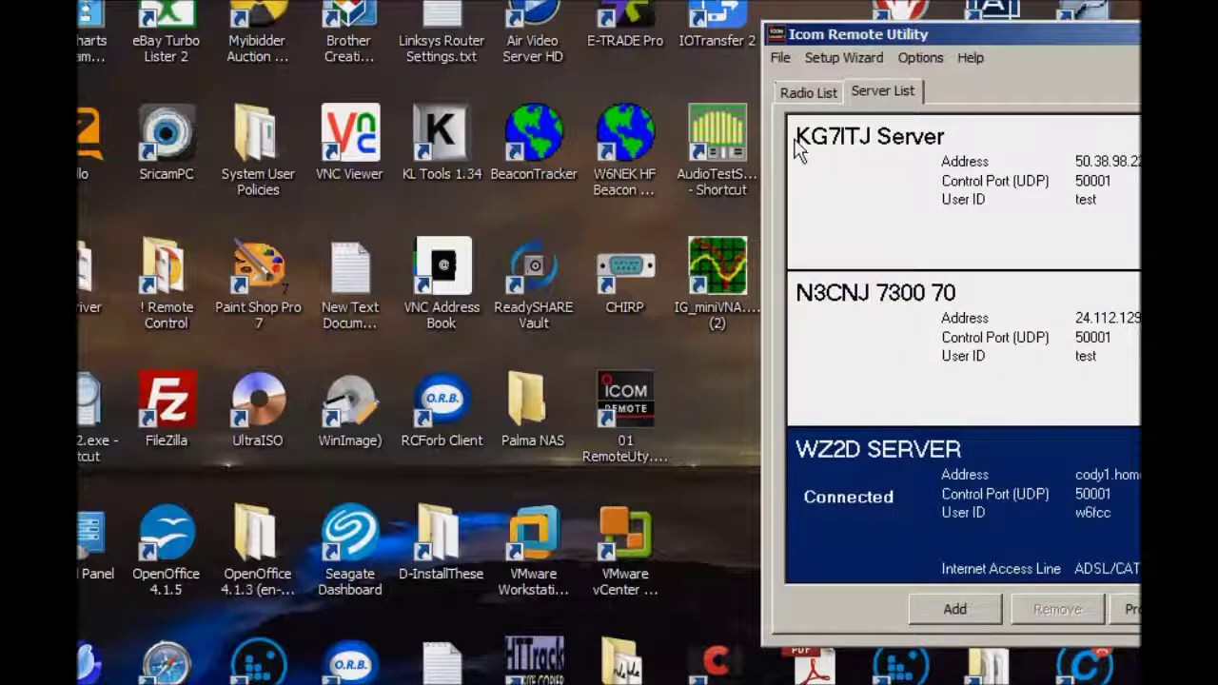
pyautogui.click(809, 93)
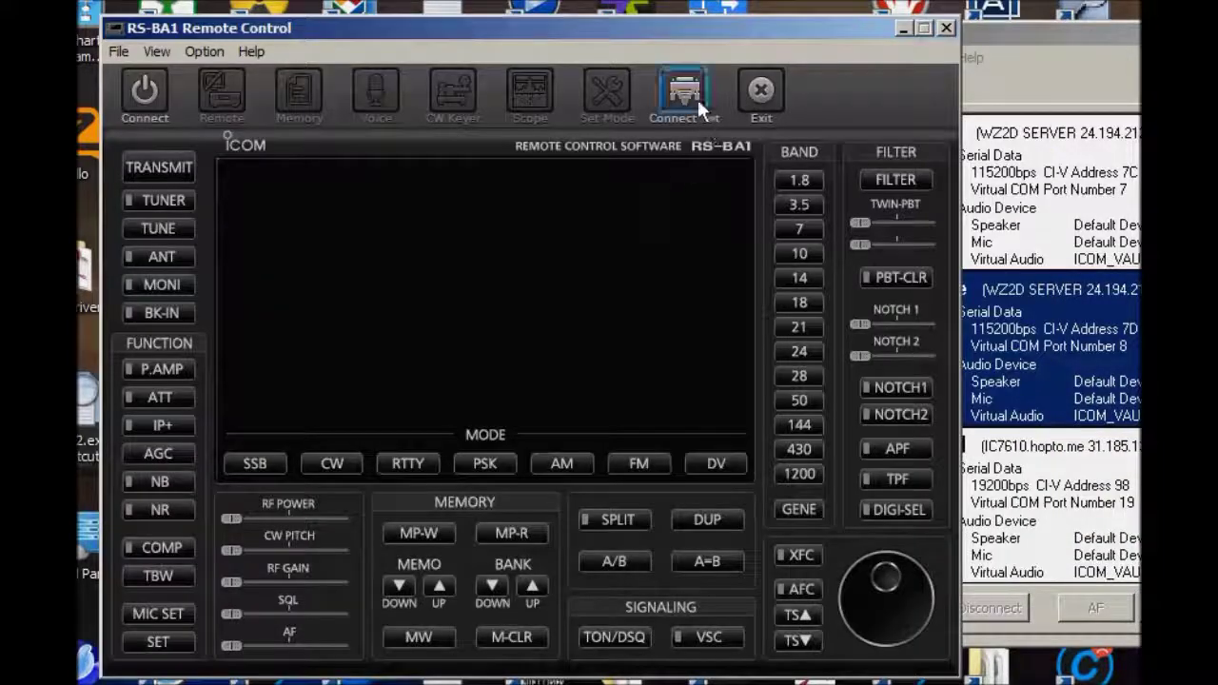
# In RS-BA1 Remote Control, accept the WZ2D 7D Dipole connection settings and try to connect without the Remote Utility link
pyautogui.click(695, 95)
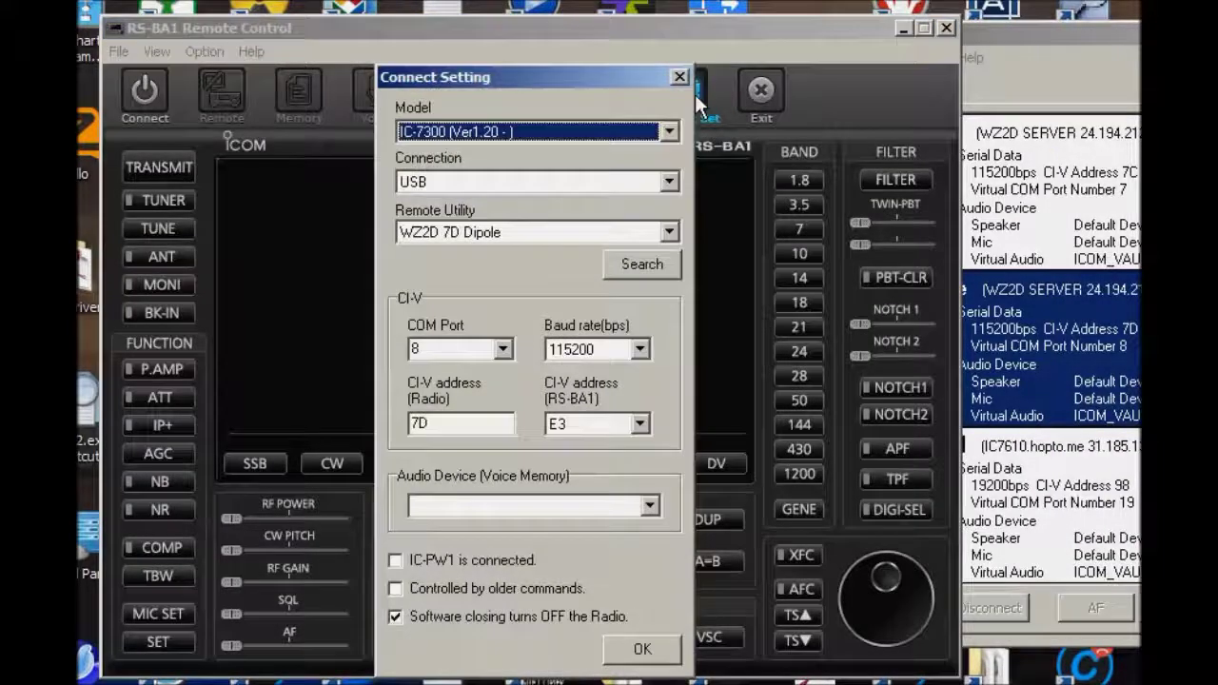
pyautogui.click(642, 650)
pyautogui.click(130, 96)
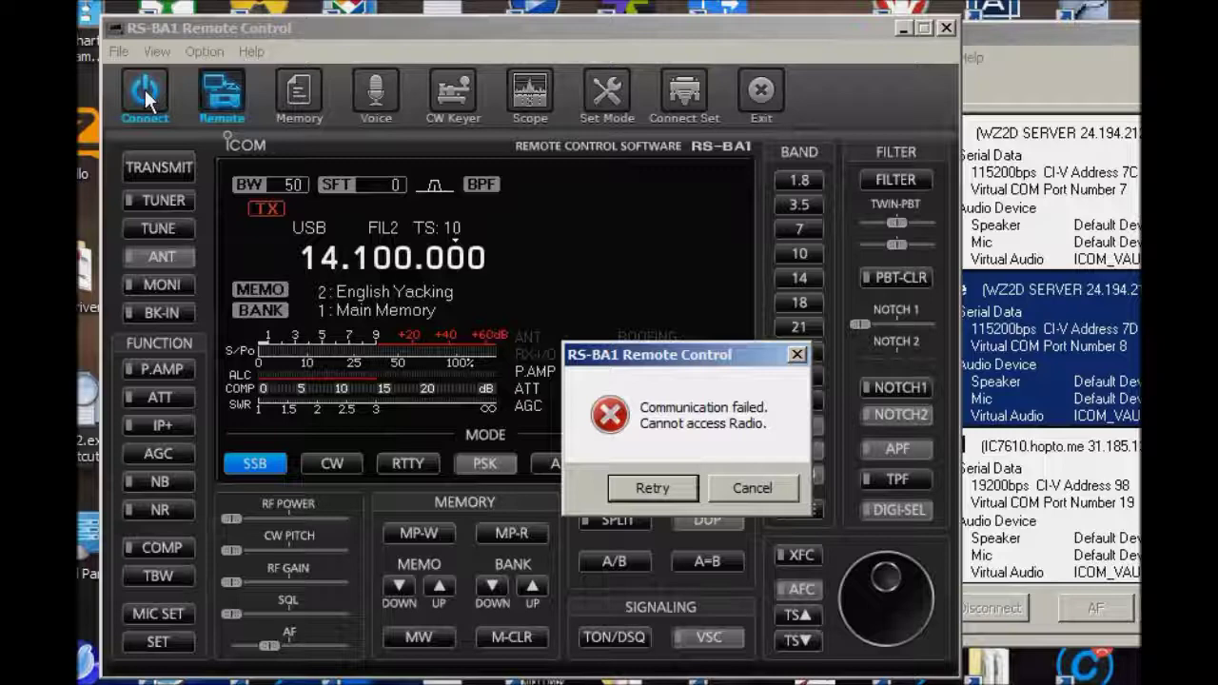
pyautogui.click(753, 494)
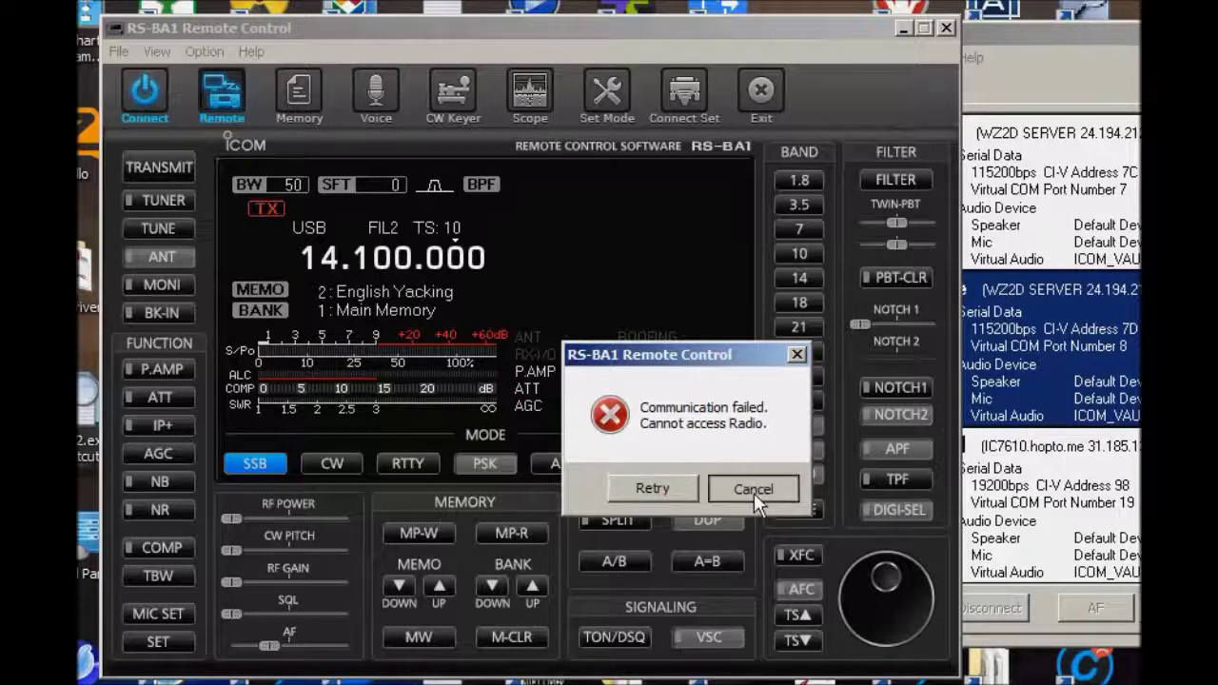
pyautogui.click(151, 92)
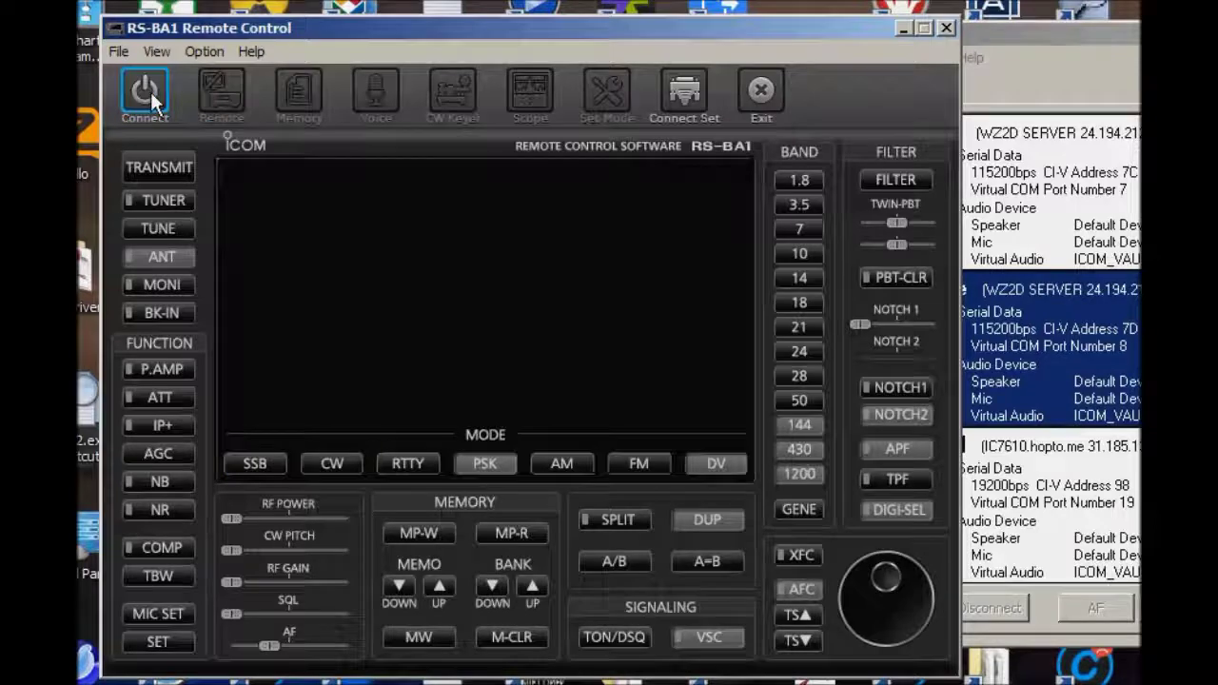
# Switch to Icom Remote Utility and connect the WZ2D 7D Dipole radio, acknowledging its virtual serial port number
pyautogui.click(1031, 28)
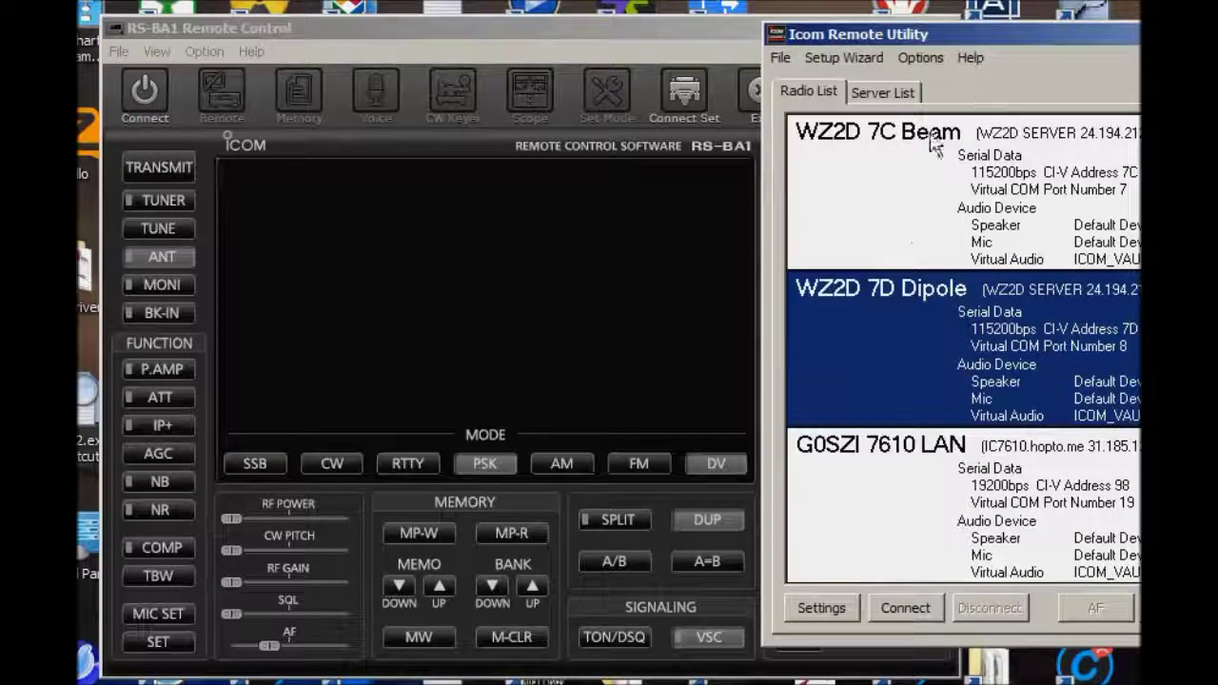
pyautogui.rightClick(891, 303)
pyautogui.click(921, 316)
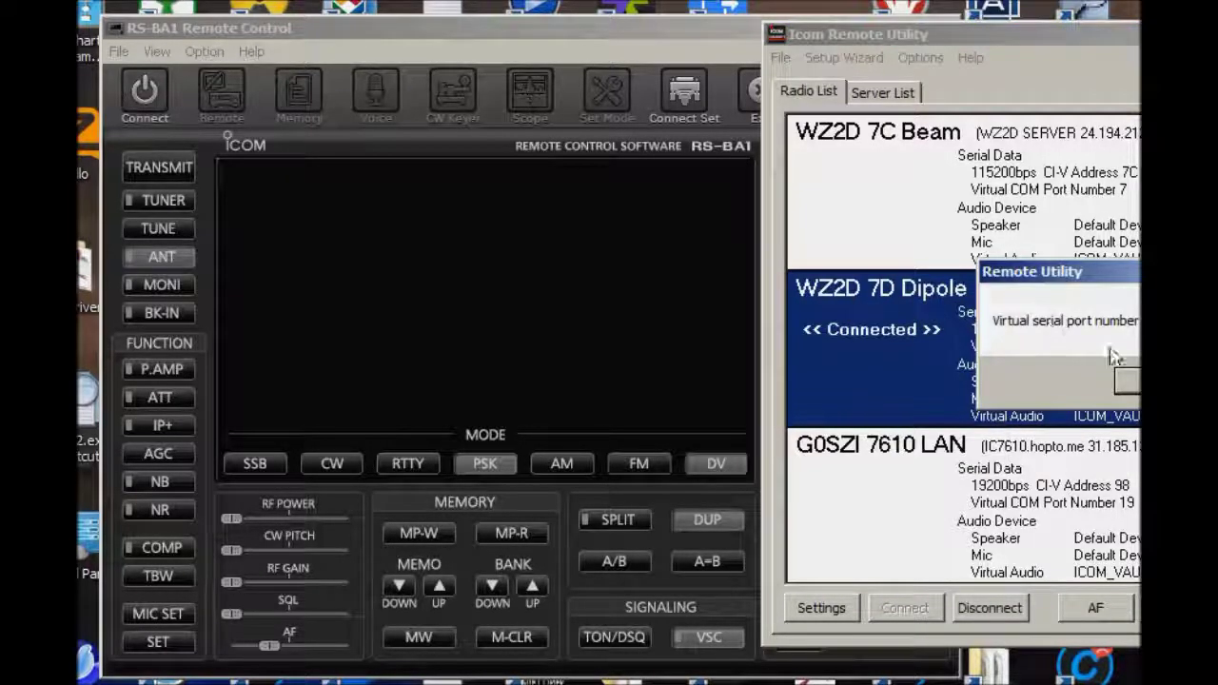
pyautogui.moveTo(1096, 271); pyautogui.dragTo(994, 276)
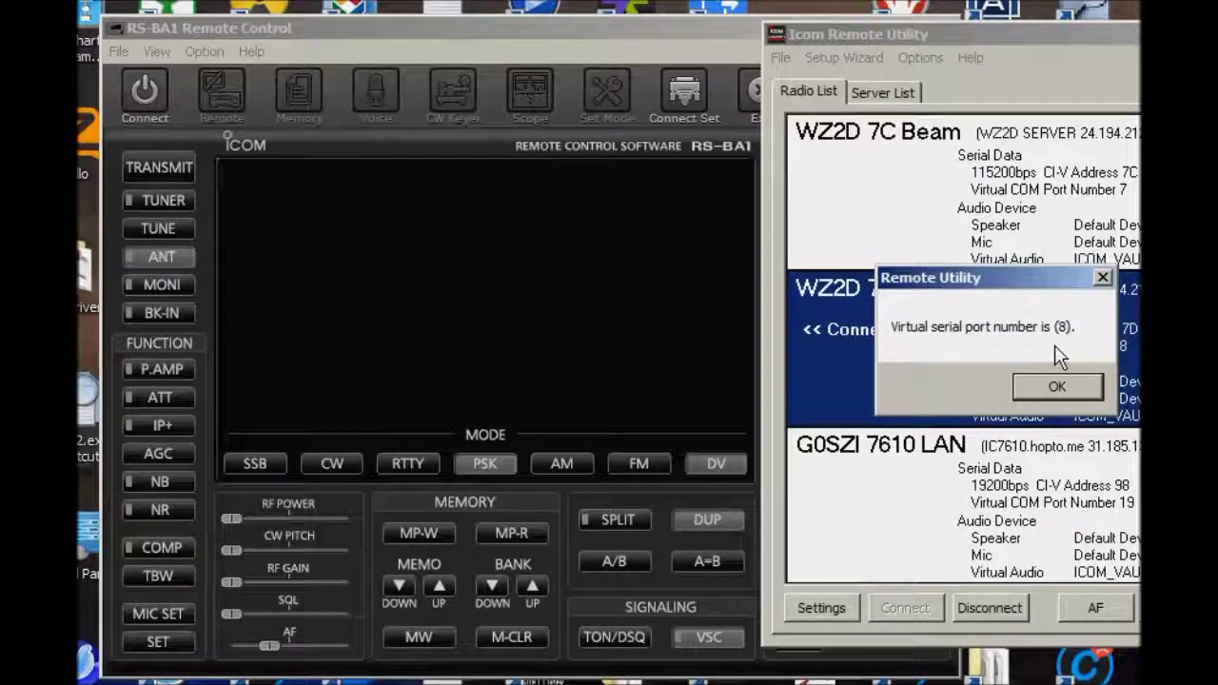
pyautogui.click(1057, 385)
# Connect RS-BA1 Remote Control to the radio using the WZ2D 7D Dipole settings, and lower the AF level to near minimum
pyautogui.click(685, 92)
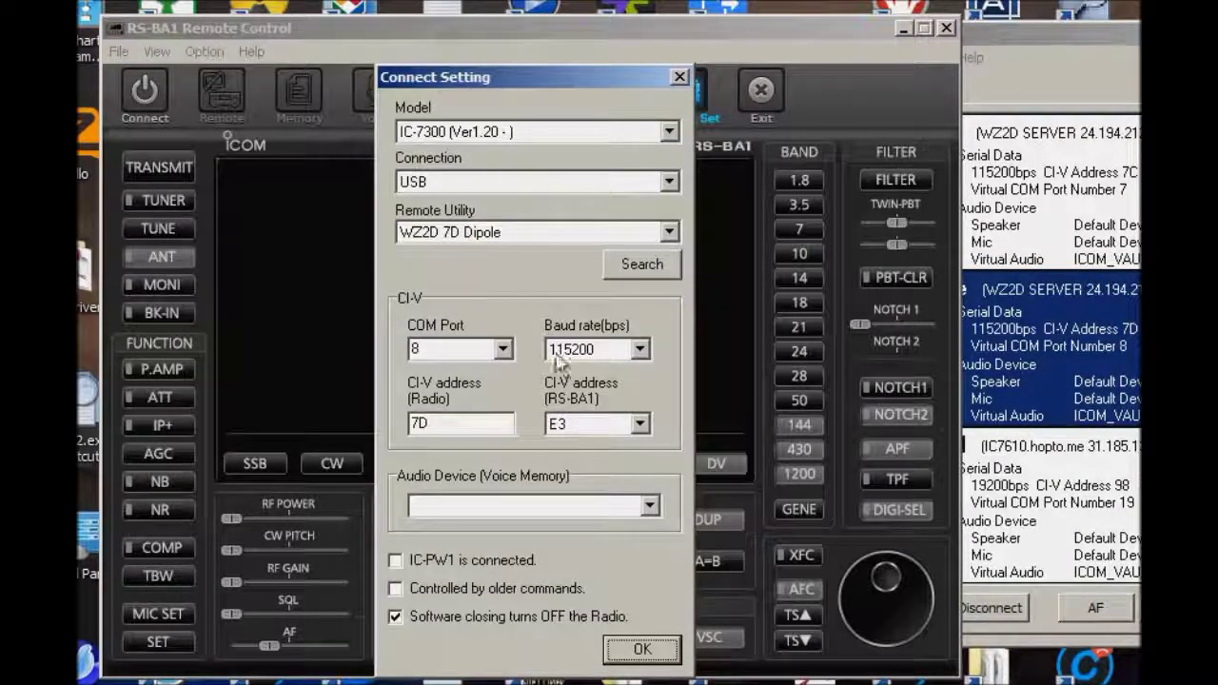
pyautogui.click(643, 651)
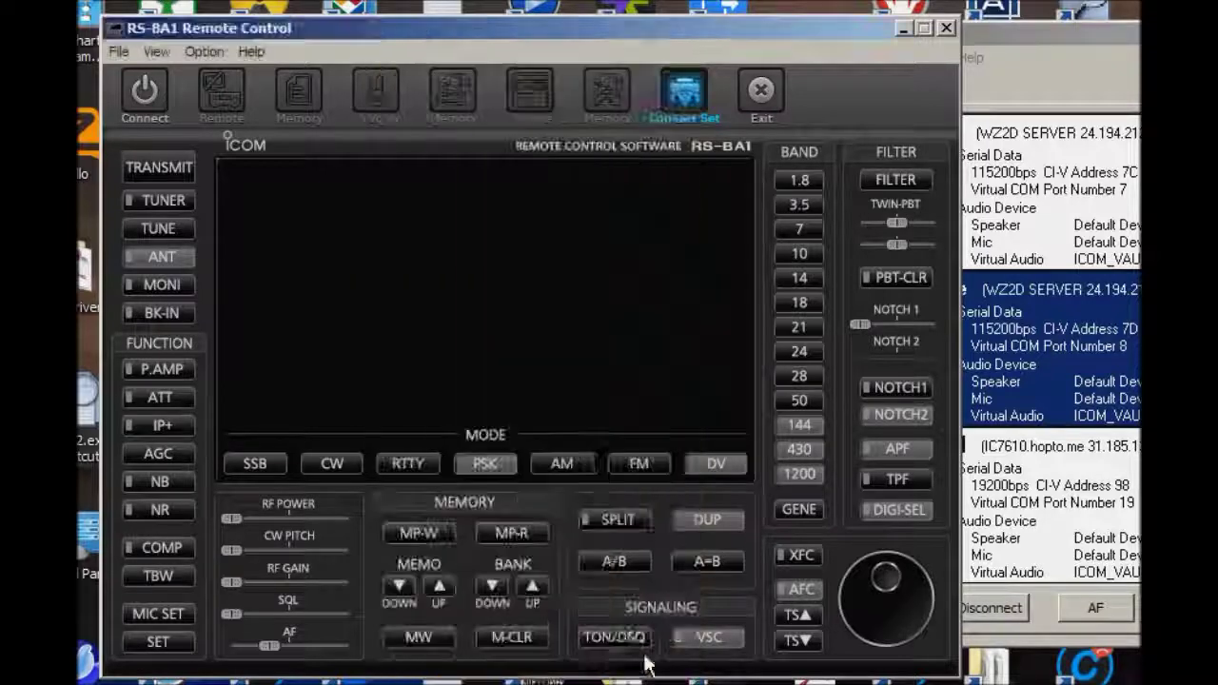
pyautogui.click(146, 91)
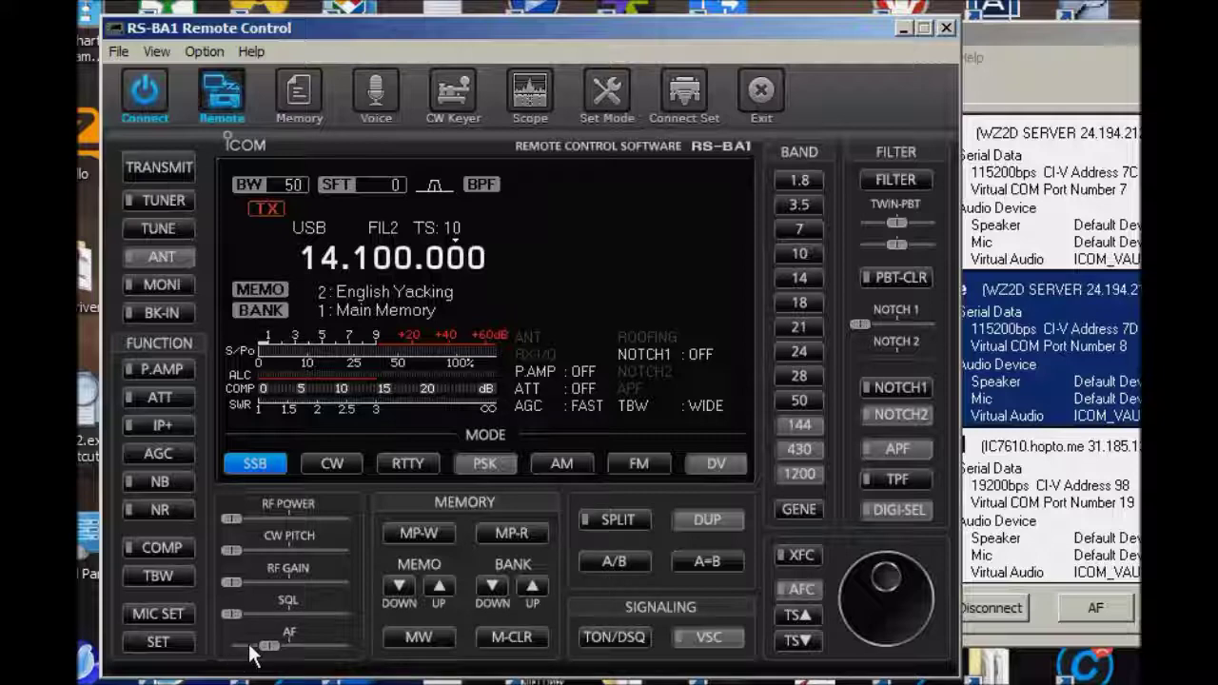
pyautogui.moveTo(269, 655); pyautogui.dragTo(236, 654)
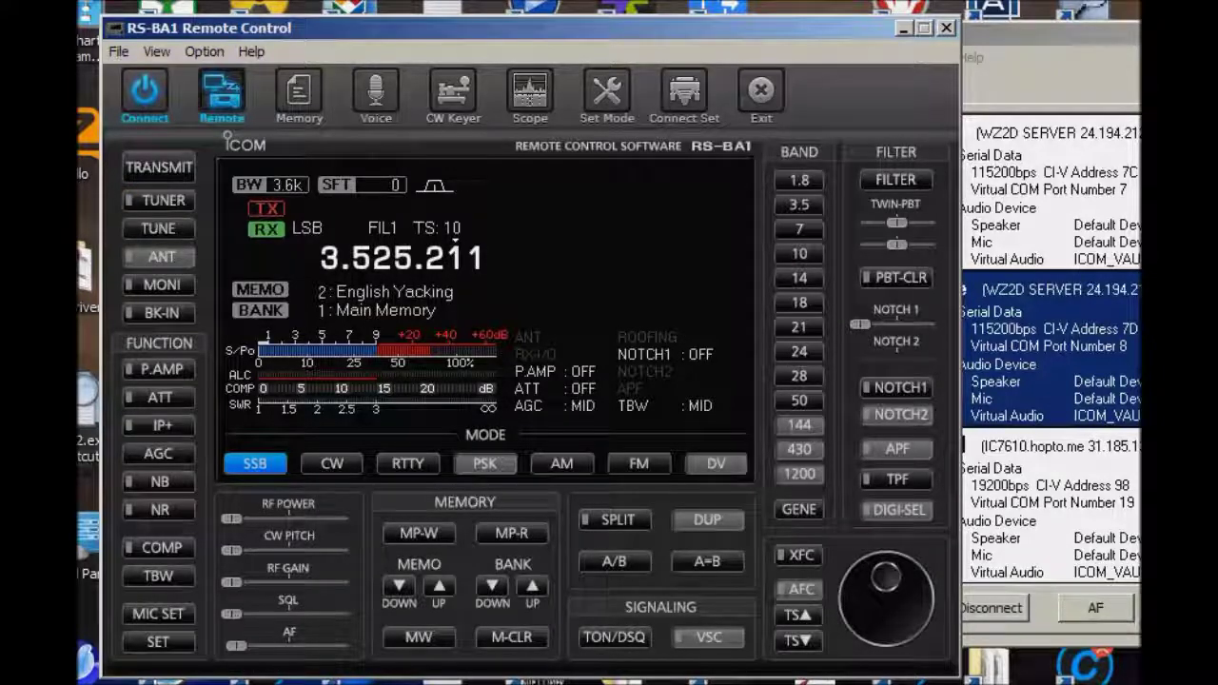